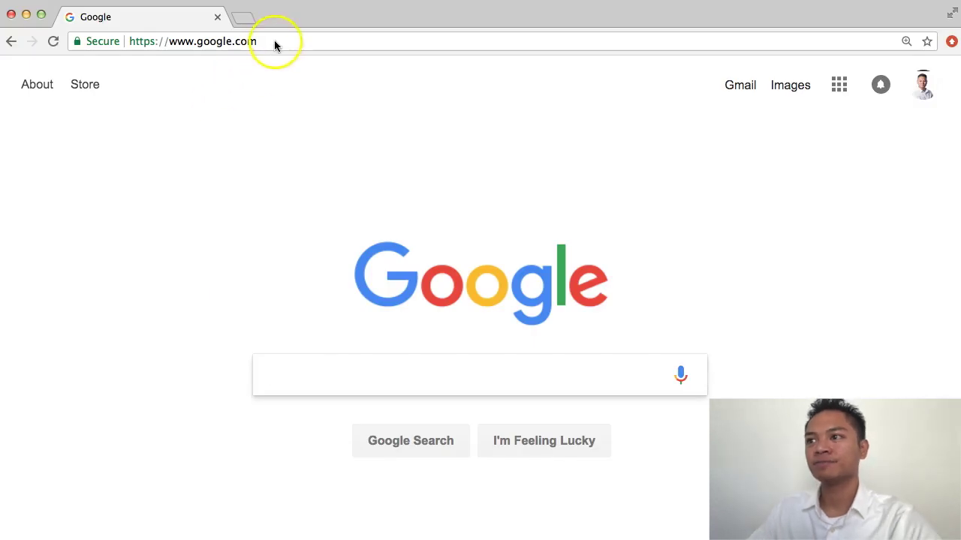
Step: Load neo.org and view its secure-connection site information
click(274, 42)
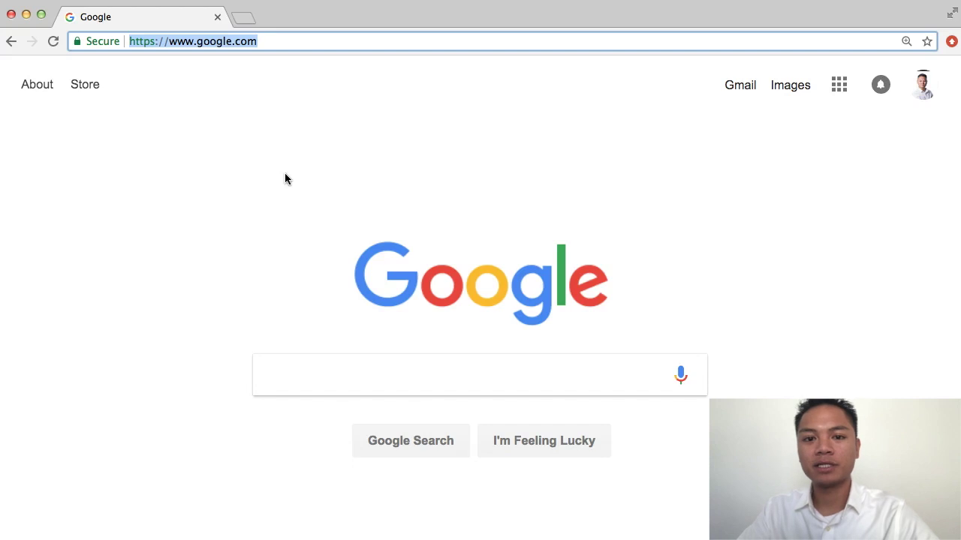
text(neo.)
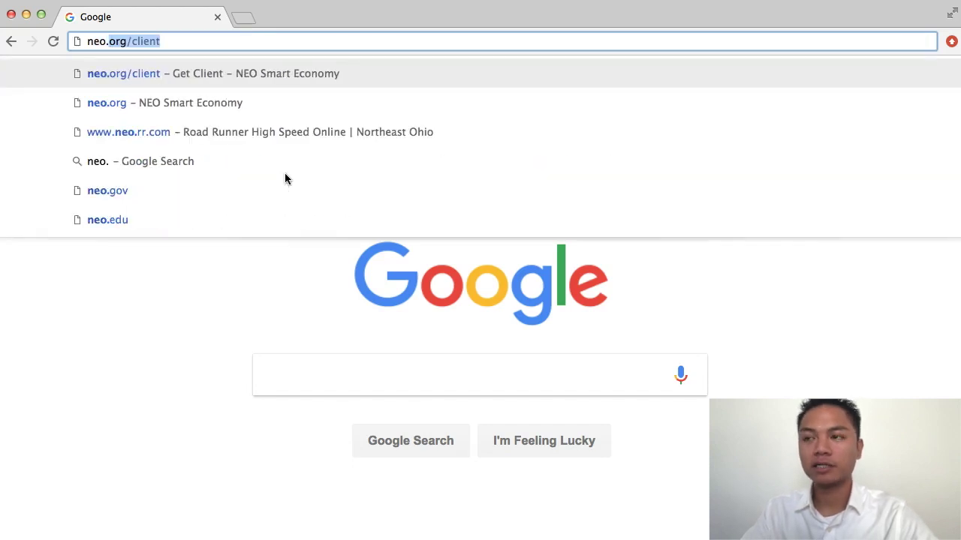
text(org)
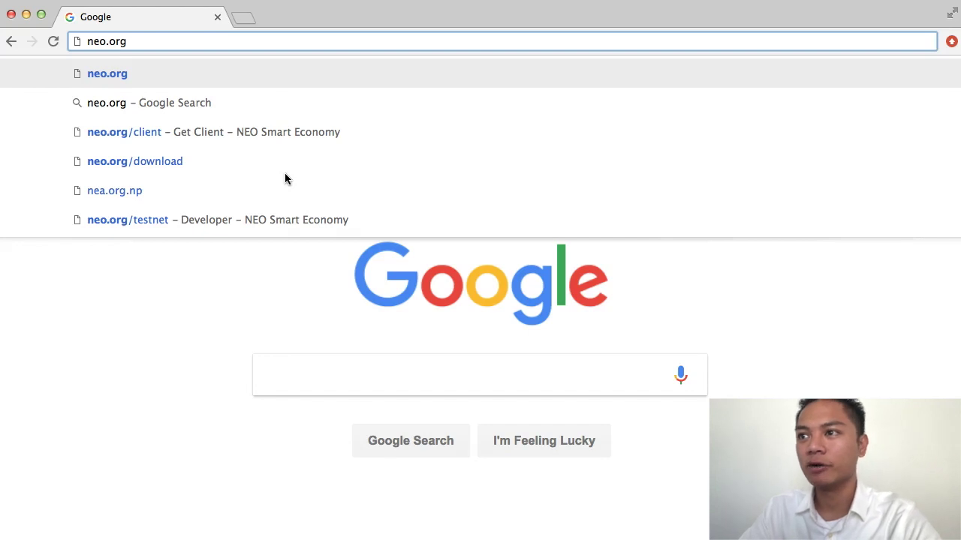
key(Return)
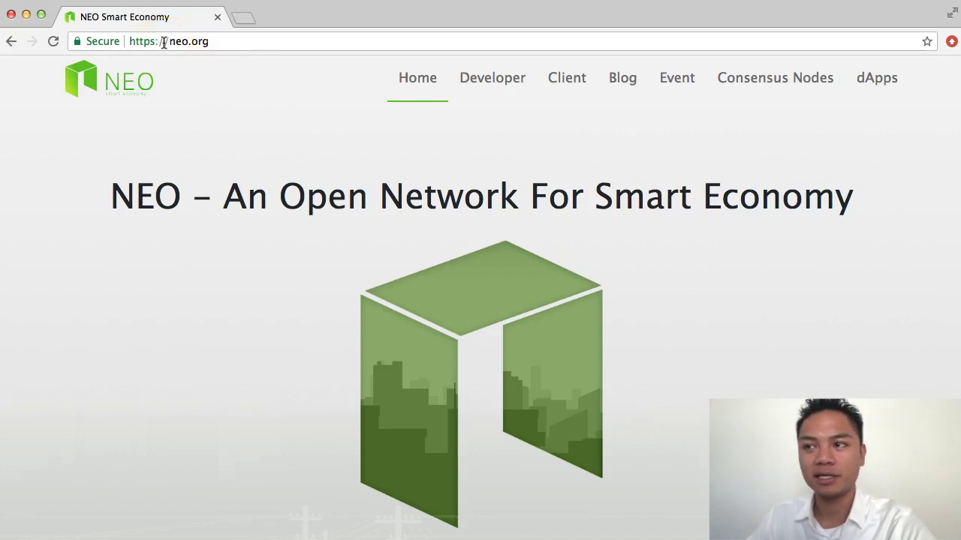
click(137, 41)
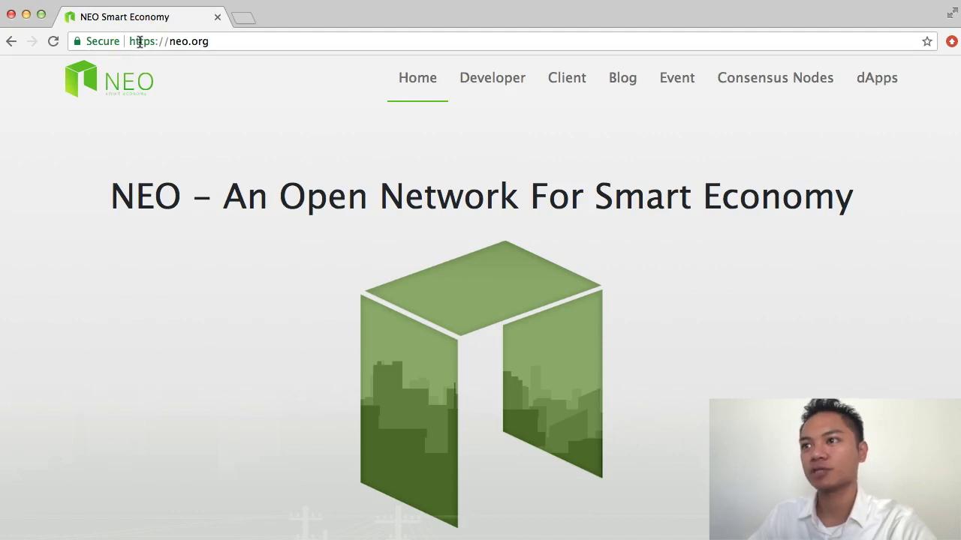
double_click(139, 41)
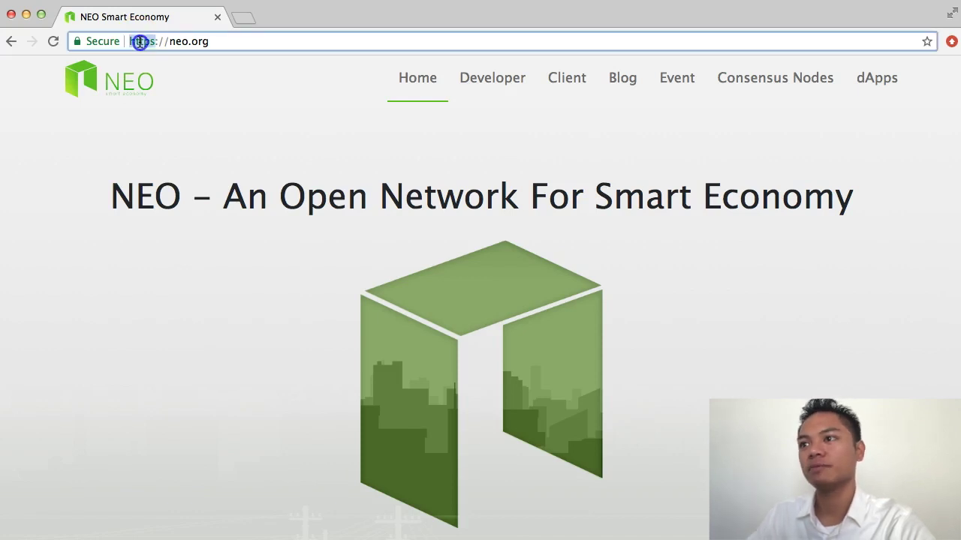
click(78, 41)
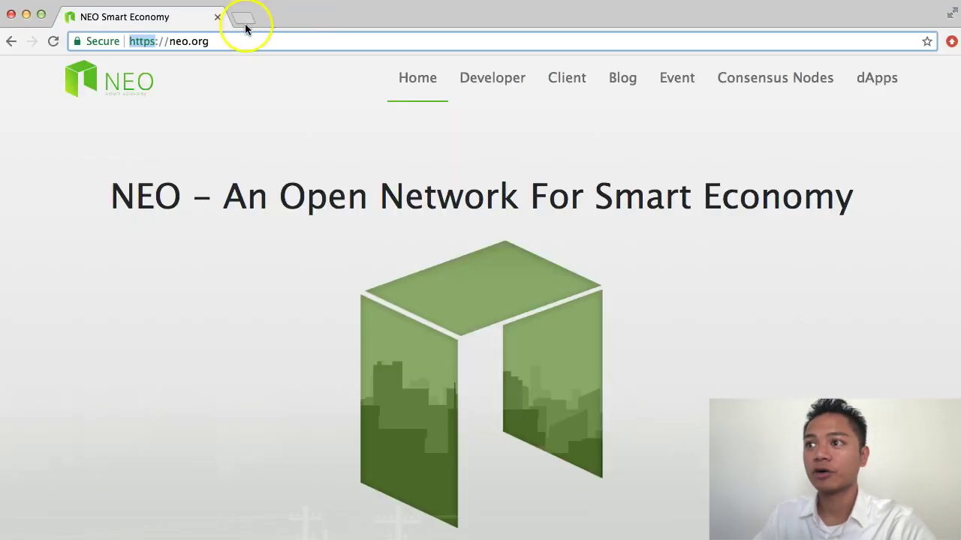
Step: In a new tab, load CoinMarketCap and open NEO's currency page from the rankings
click(247, 20)
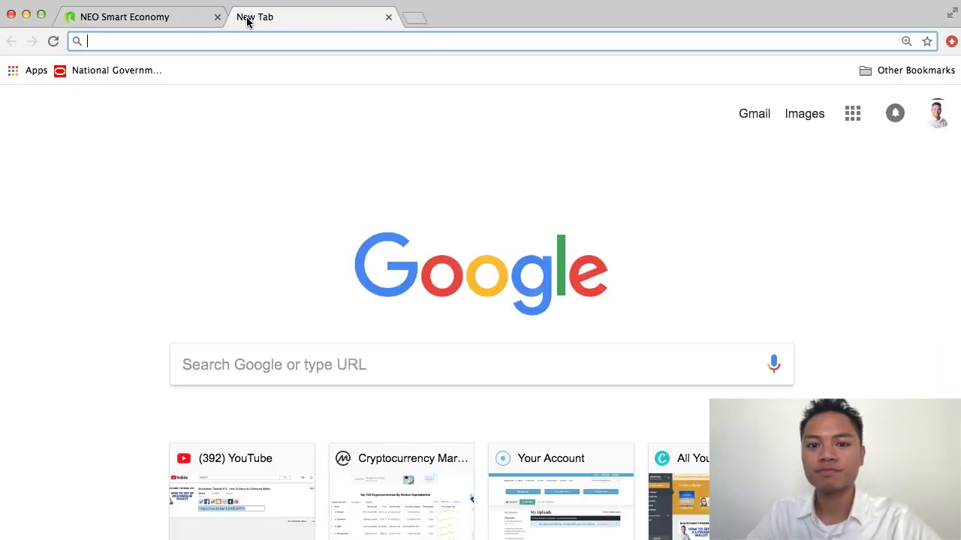
text(coin)
key(Return)
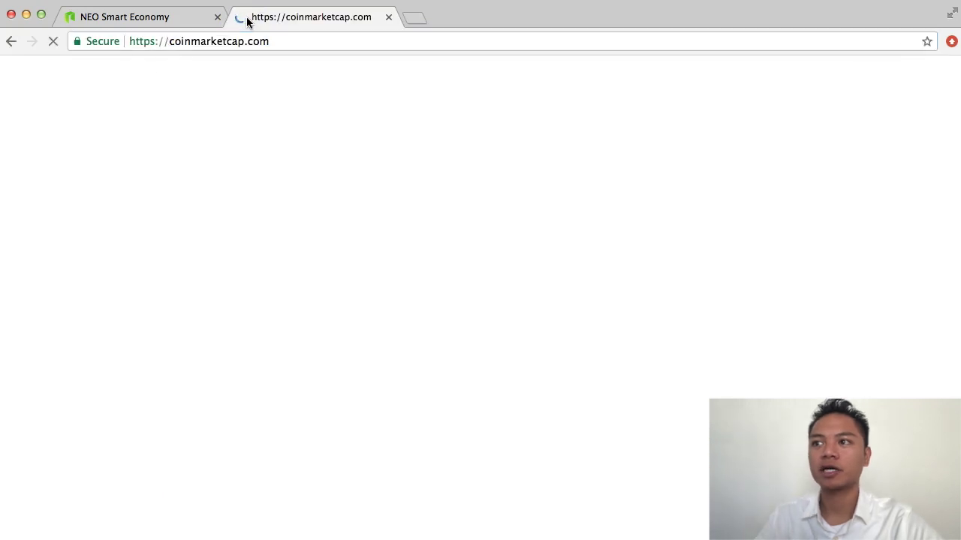
scroll(298, 259, down, 1)
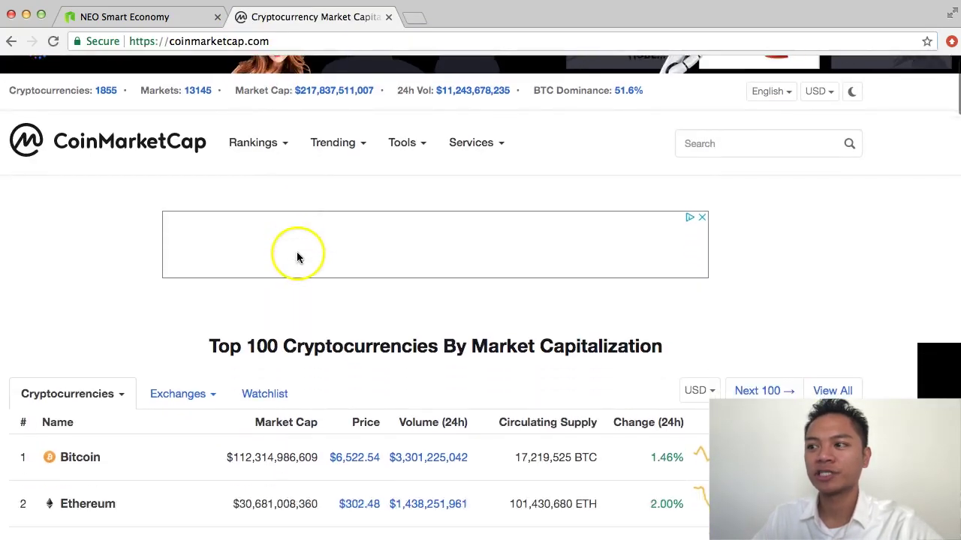
scroll(297, 259, down, 5)
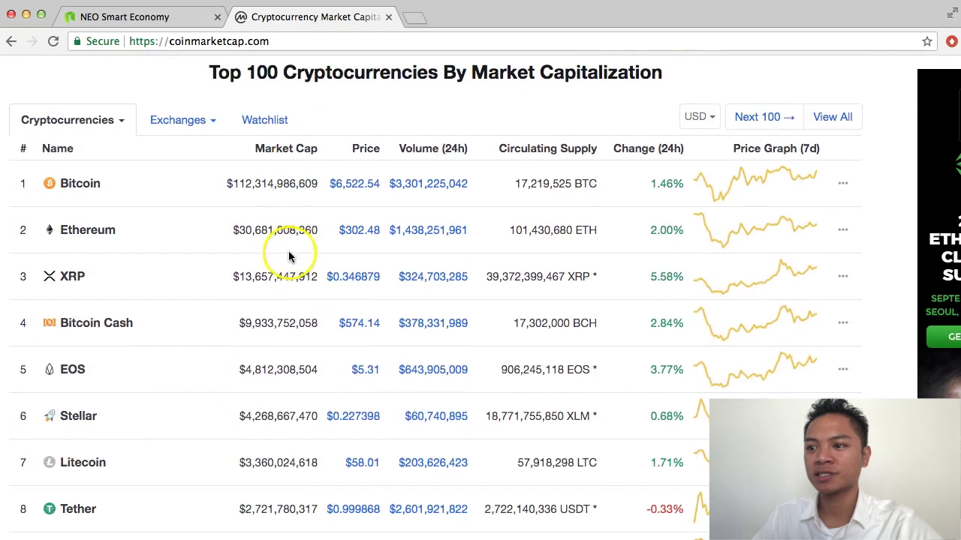
scroll(289, 257, down, 3)
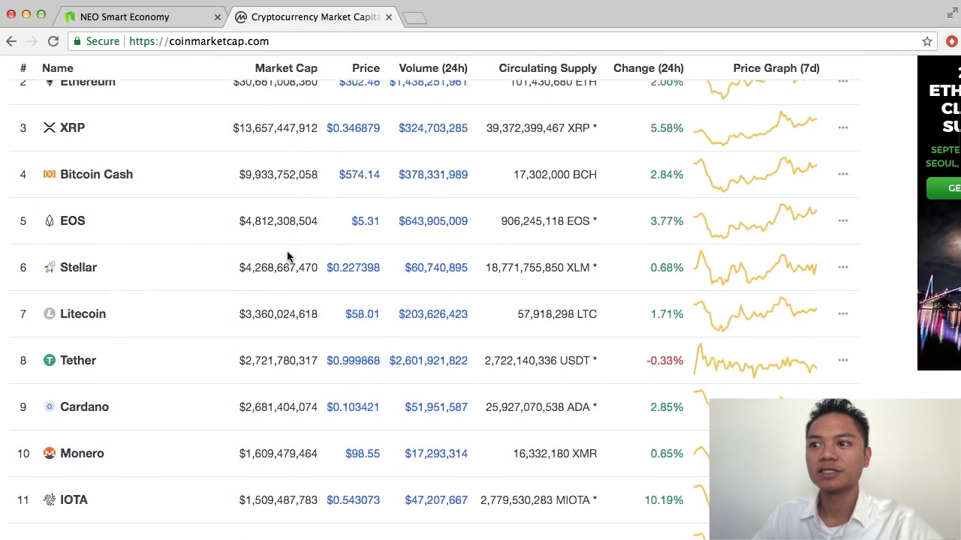
scroll(287, 256, down, 4)
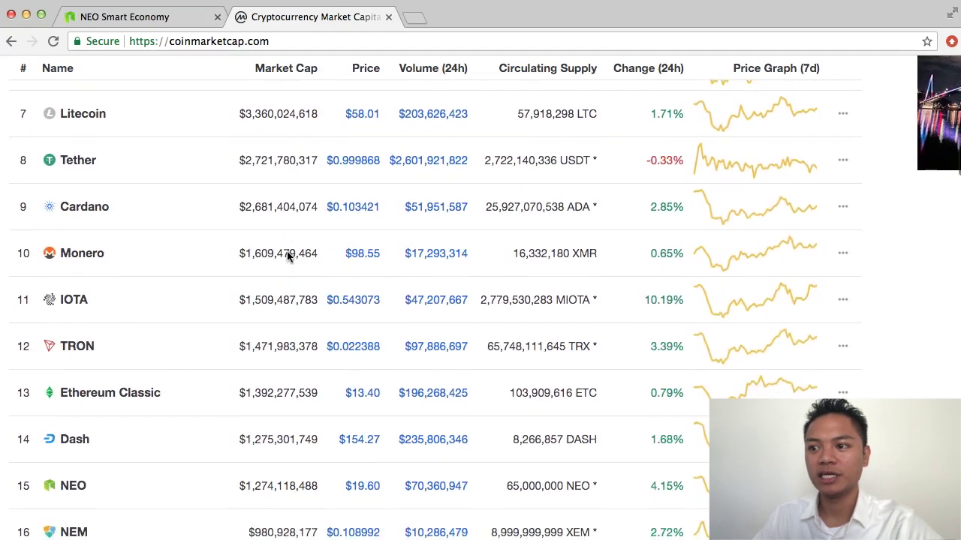
scroll(288, 255, down, 2)
click(98, 375)
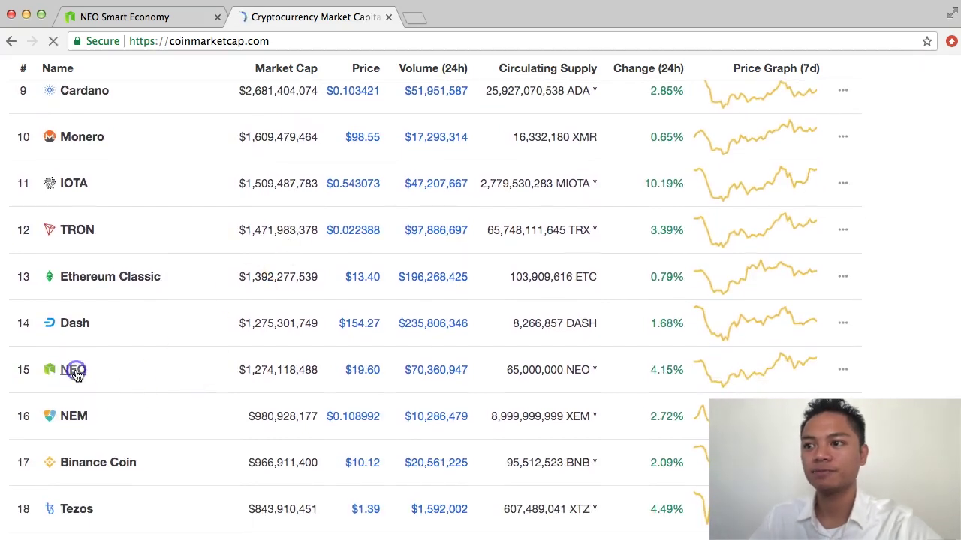
click(75, 372)
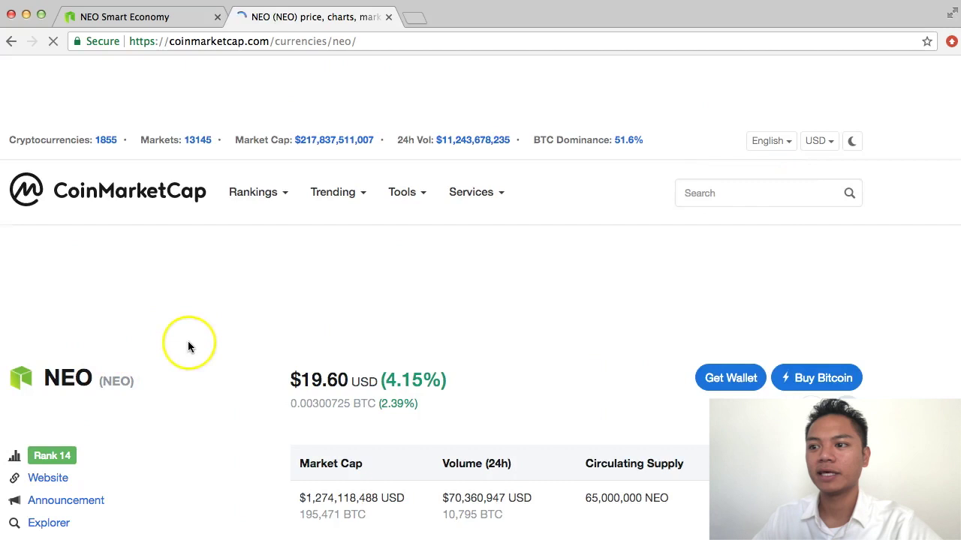
Step: Open NEO's official website link in a new tab, then close that extra neo.org tab
scroll(188, 344, down, 3)
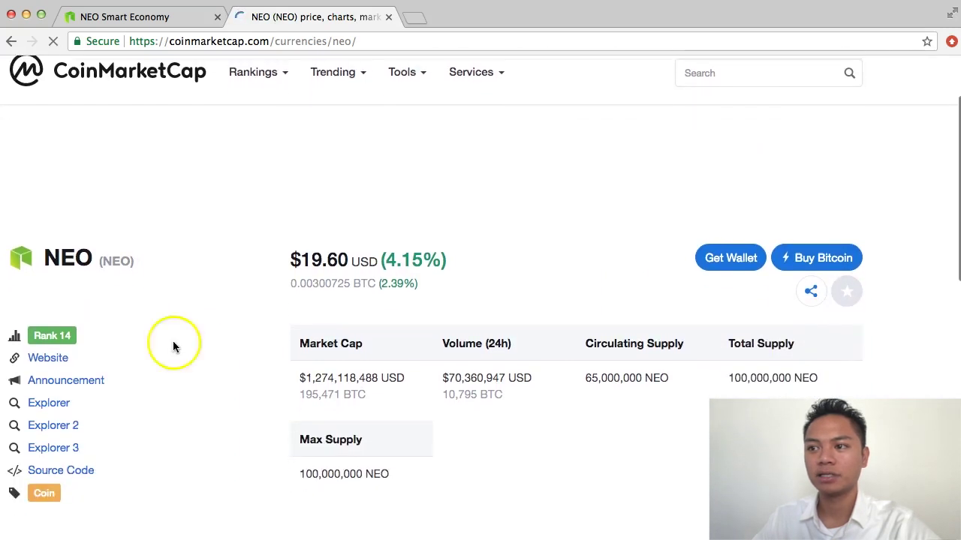
click(46, 364)
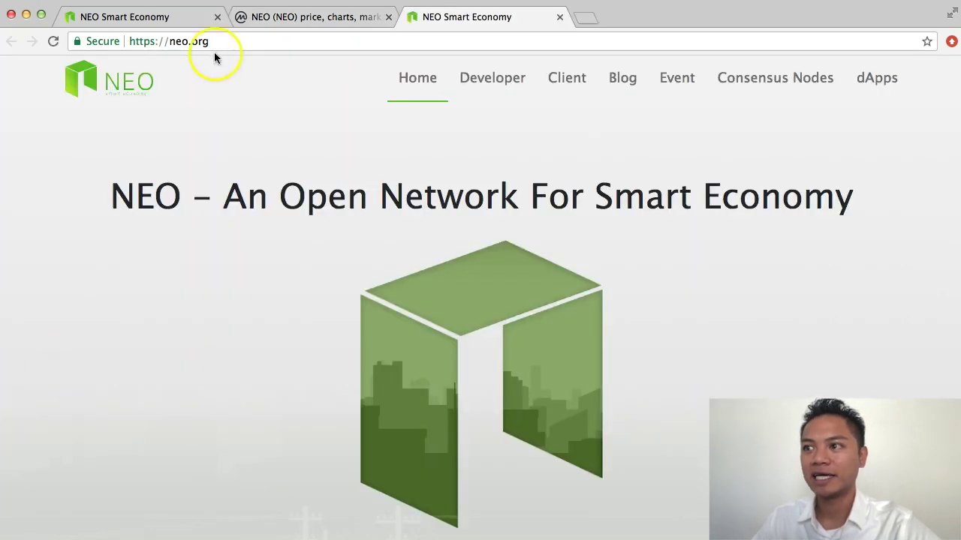
click(218, 41)
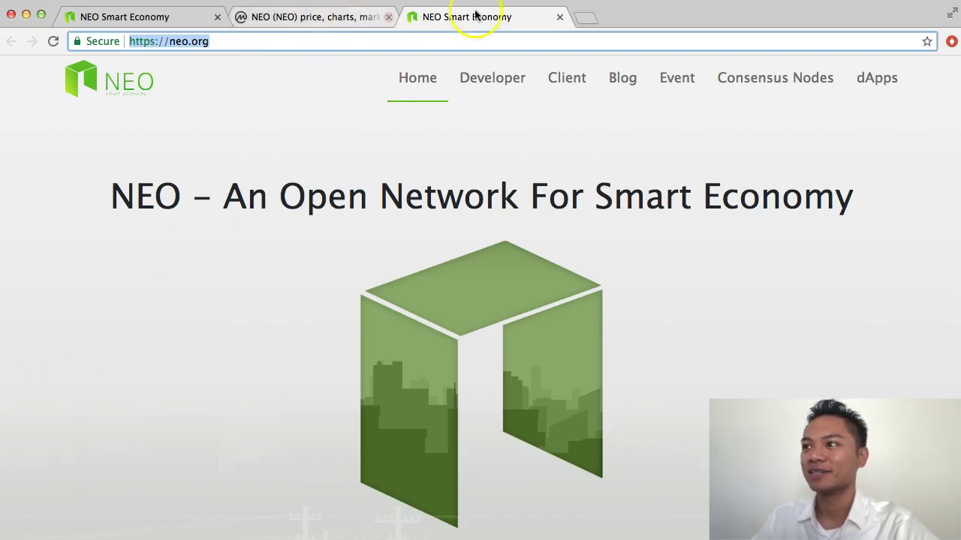
click(559, 18)
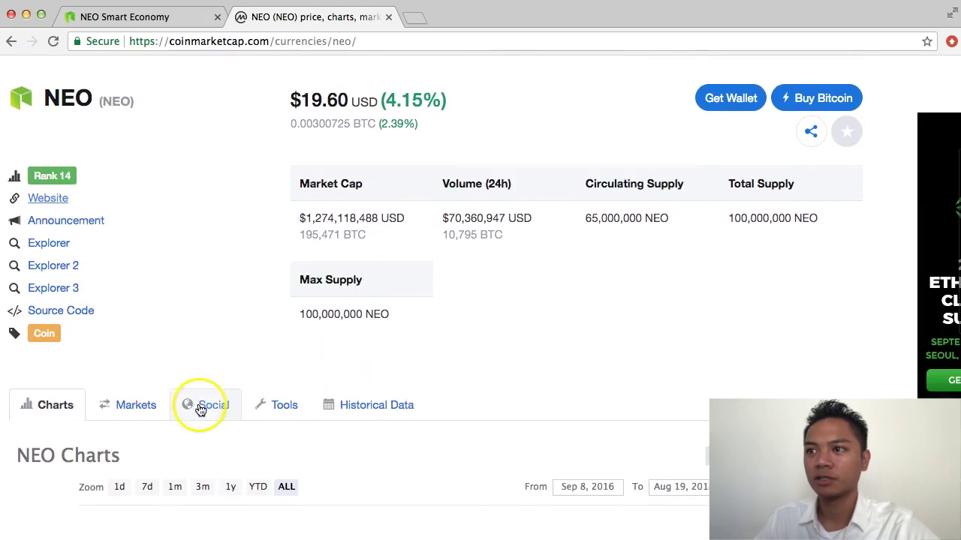
Step: Show the Social section on NEO's page and scroll through its tweet and Reddit feeds
double_click(60, 98)
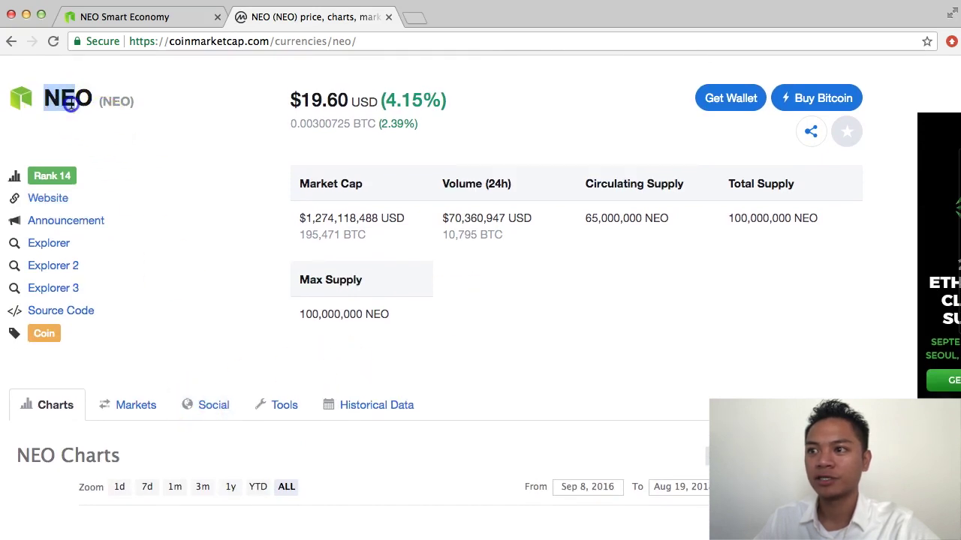
click(213, 409)
scroll(211, 405, down, 5)
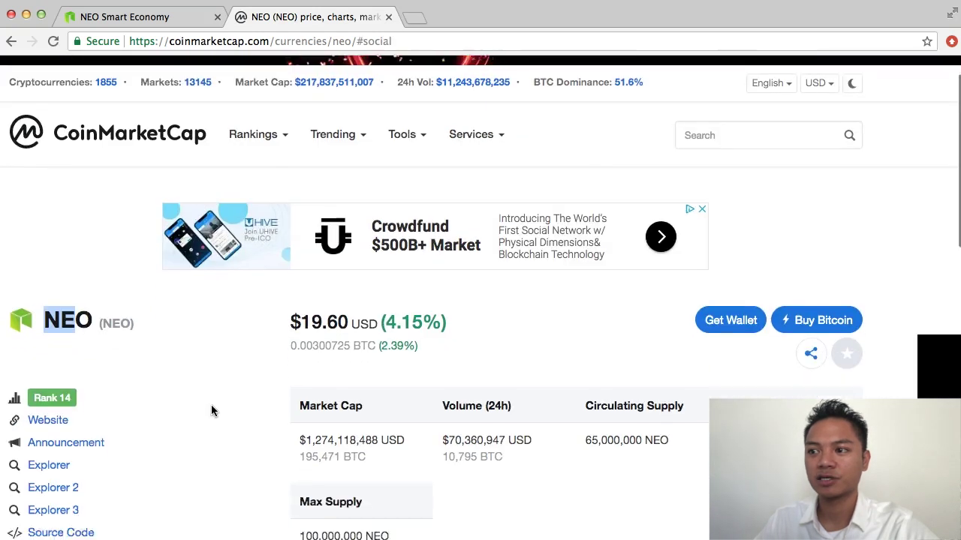
scroll(211, 408, down, 6)
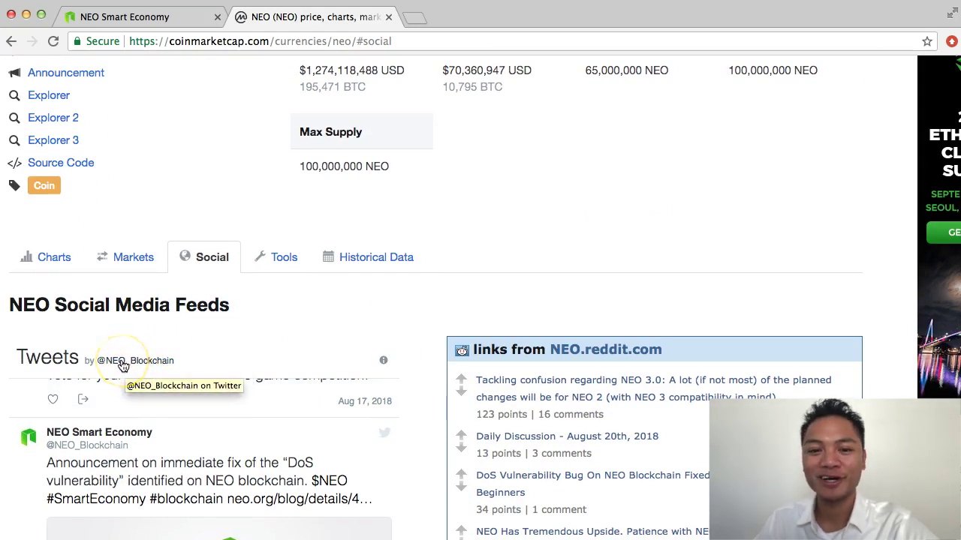
Step: Open NEO's Twitter profile, check its followers, and follow the neo.org bio link
click(122, 365)
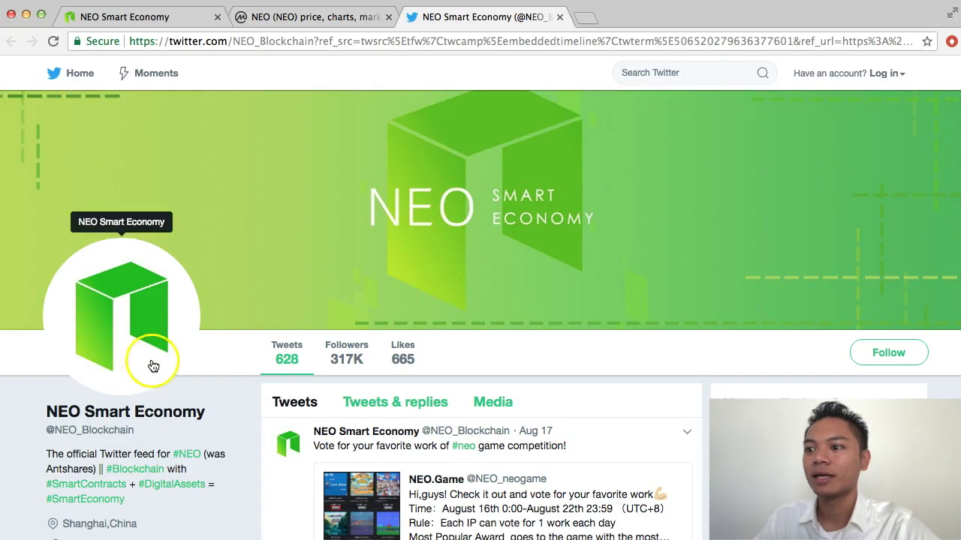
scroll(231, 397, down, 1)
scroll(231, 398, down, 4)
click(351, 236)
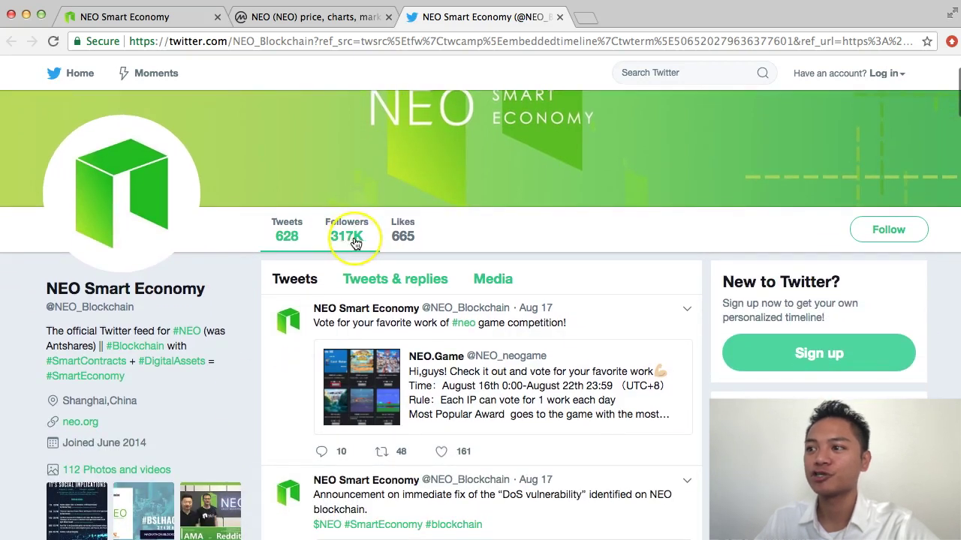
mouse_move(354, 242)
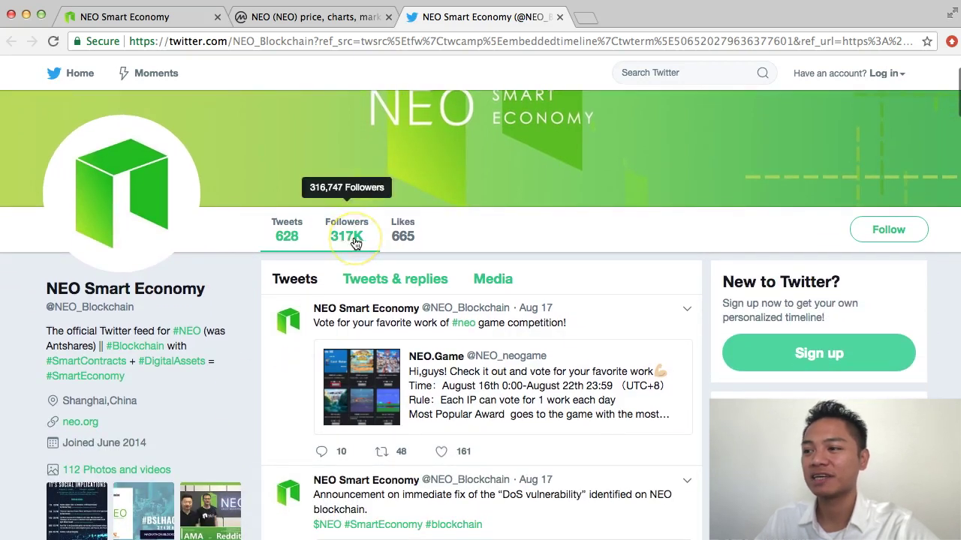
click(92, 424)
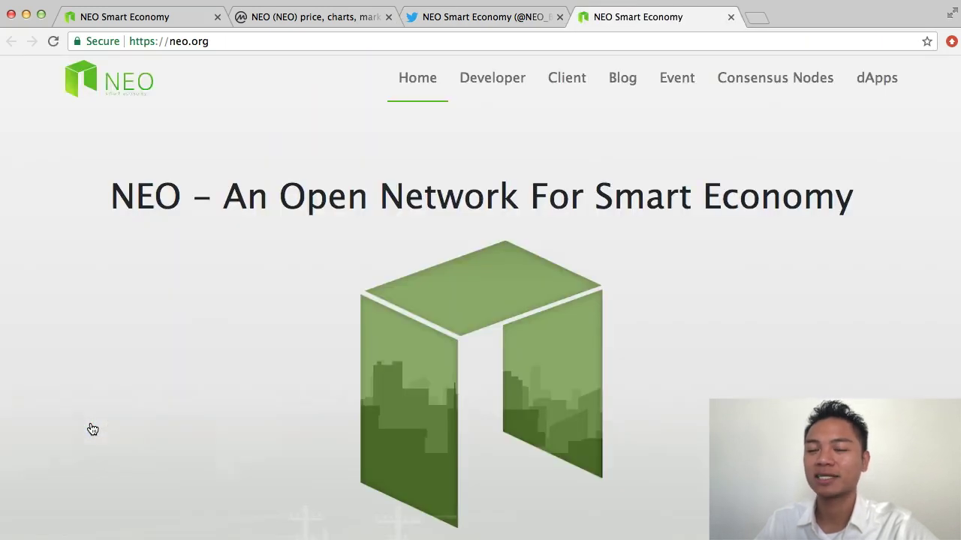
Step: Go to neo.org's Get Client page listing NEO-GUI and NEO-CLI
click(222, 47)
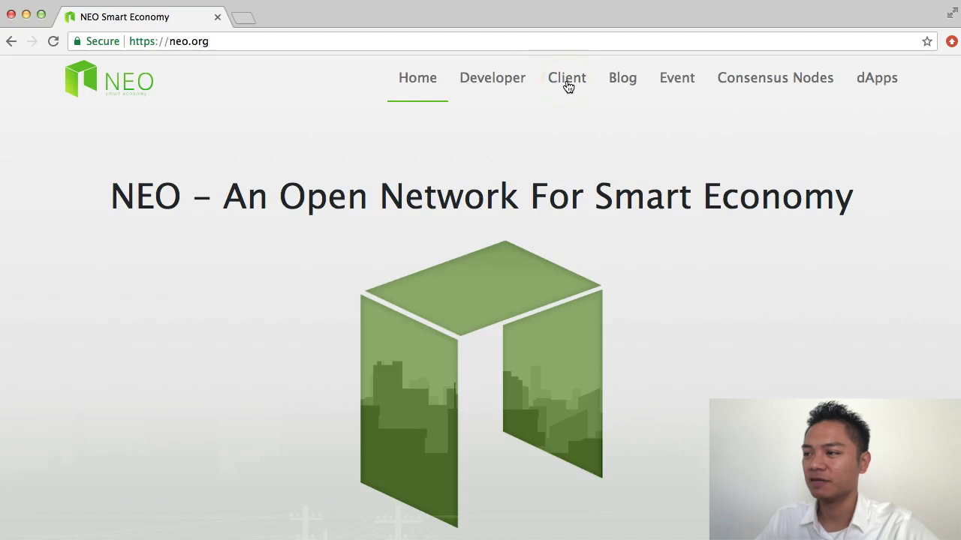
click(568, 85)
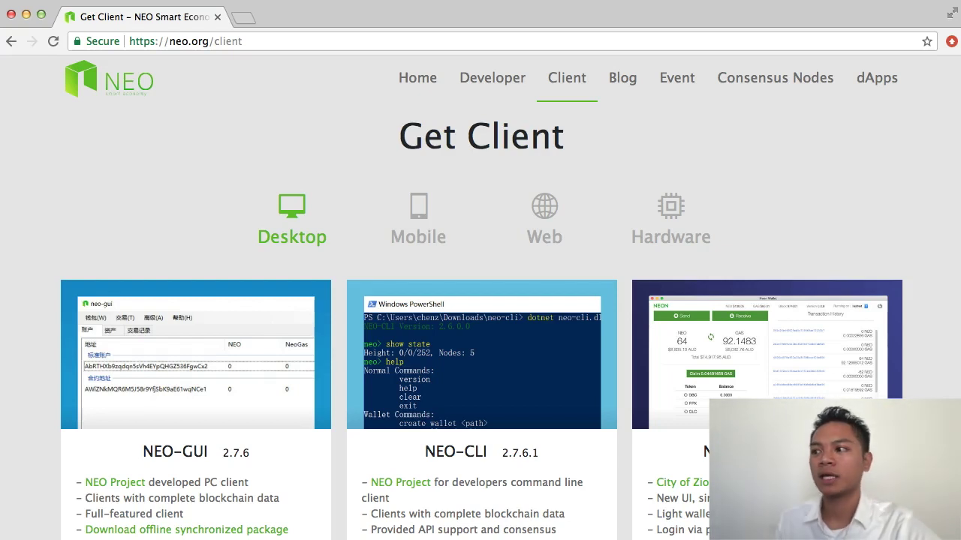
Step: Scroll the Get Client page down to the Neon Wallet 0.2.6 card and its Download button
scroll(706, 307, down, 3)
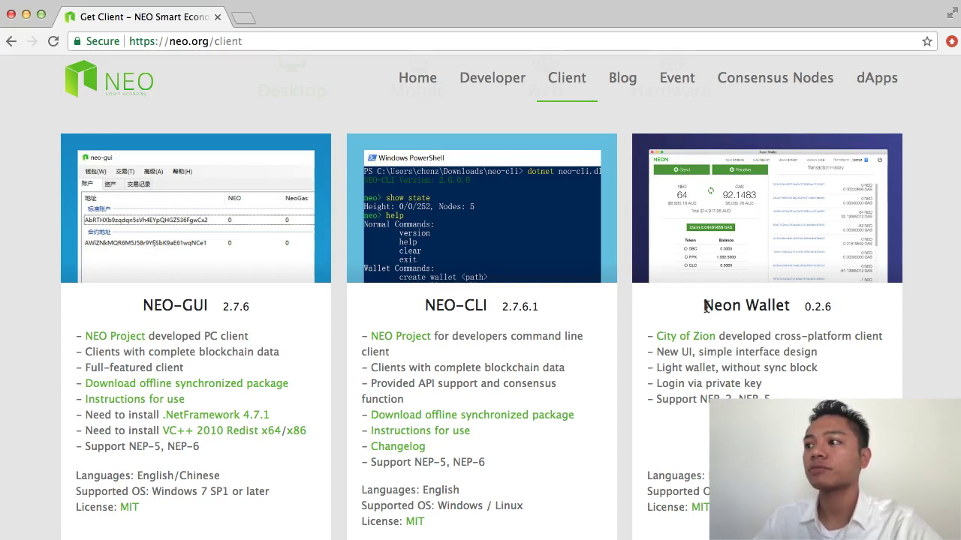
drag(706, 307, 790, 306)
click(825, 421)
scroll(825, 420, down, 2)
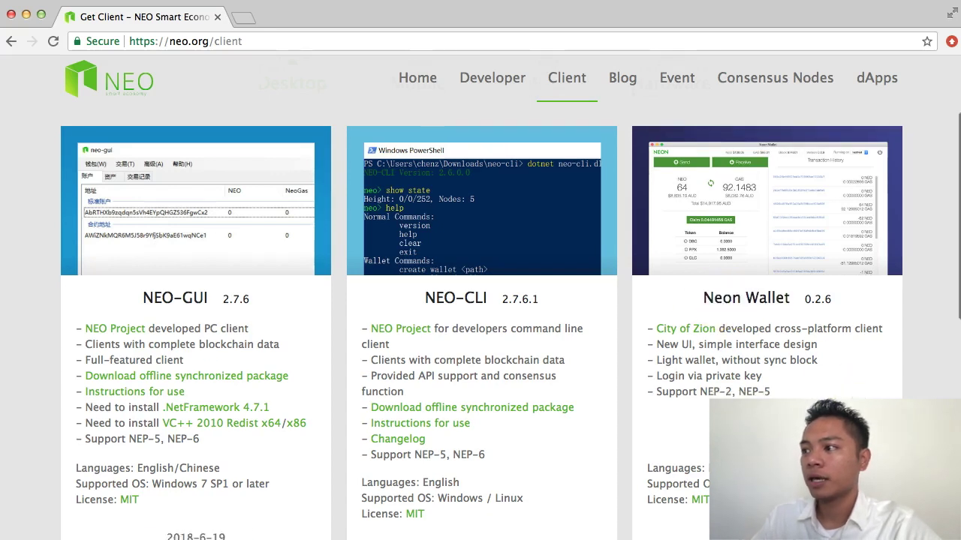
scroll(720, 428, down, 3)
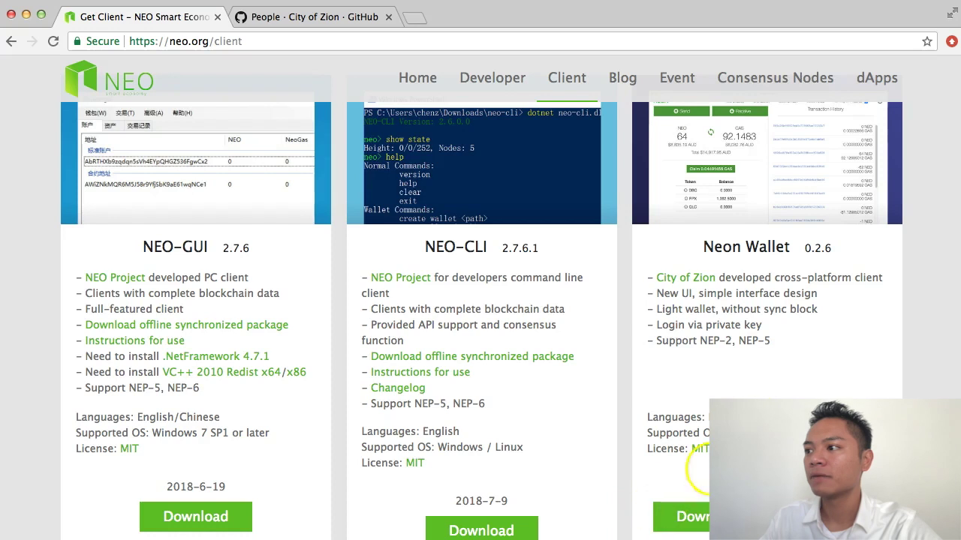
scroll(705, 473, down, 1)
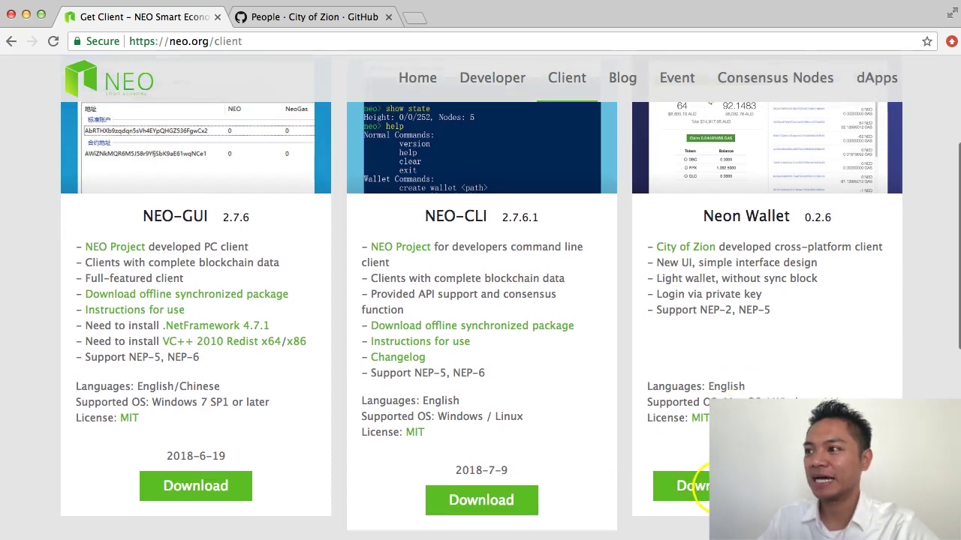
drag(703, 216, 790, 215)
click(776, 236)
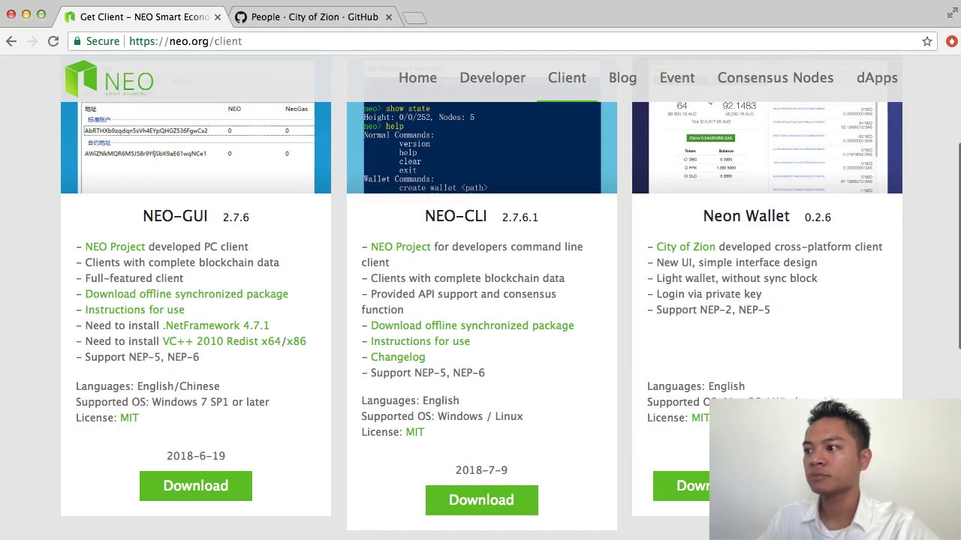
Step: Open Neon Wallet's GitHub releases page and scroll to the 0.2.7 release assets
click(699, 489)
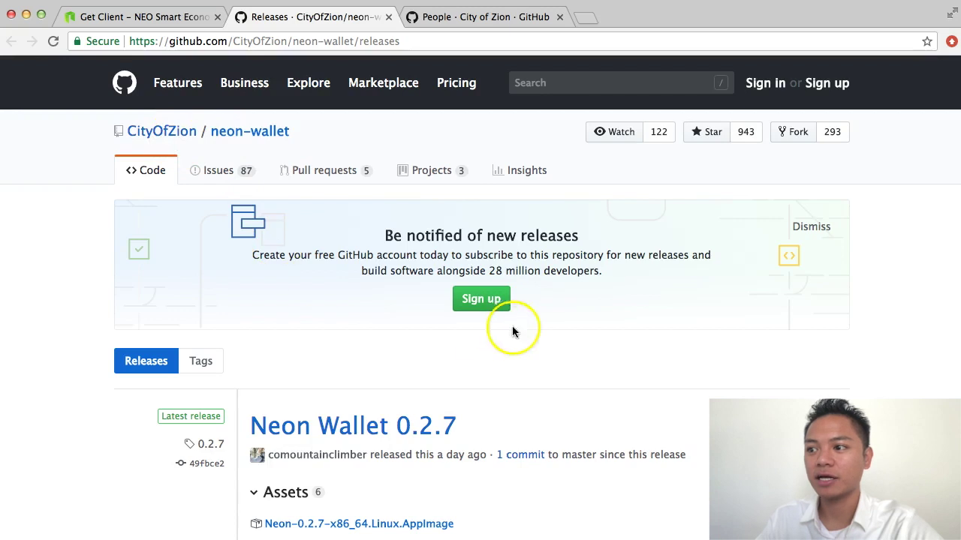
scroll(518, 353, down, 1)
scroll(519, 354, down, 3)
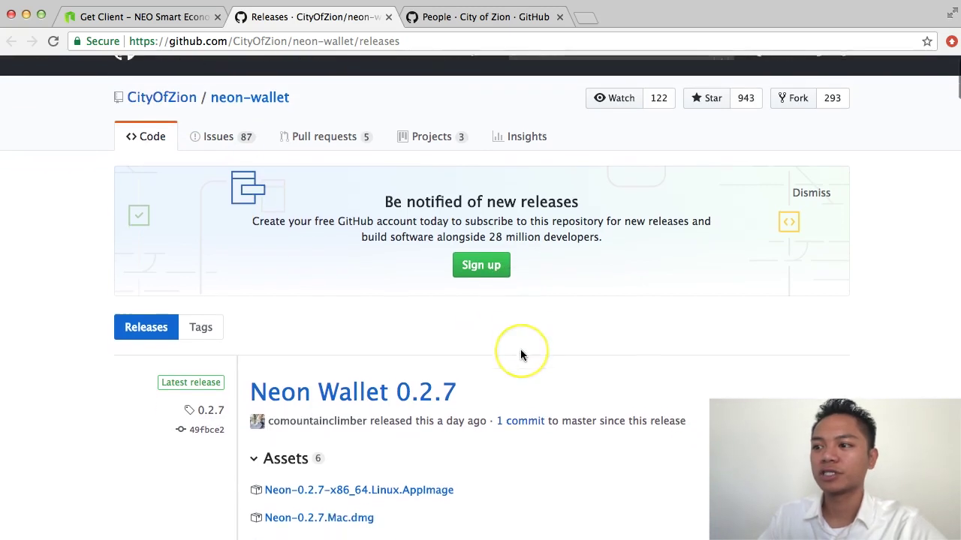
scroll(522, 354, down, 1)
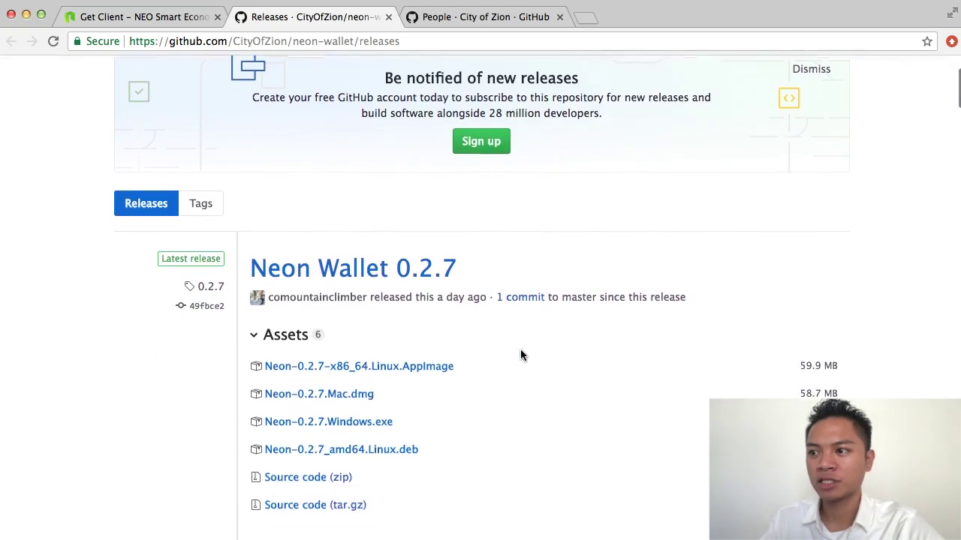
scroll(285, 339, down, 2)
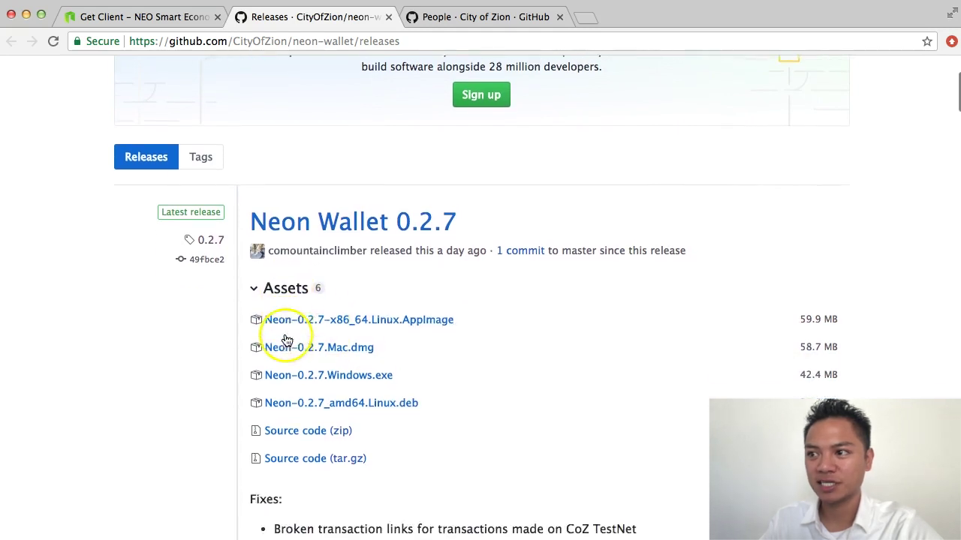
Step: Download the 58.7 MB Neon-0.2.7.Mac.dmg from the release assets
click(357, 341)
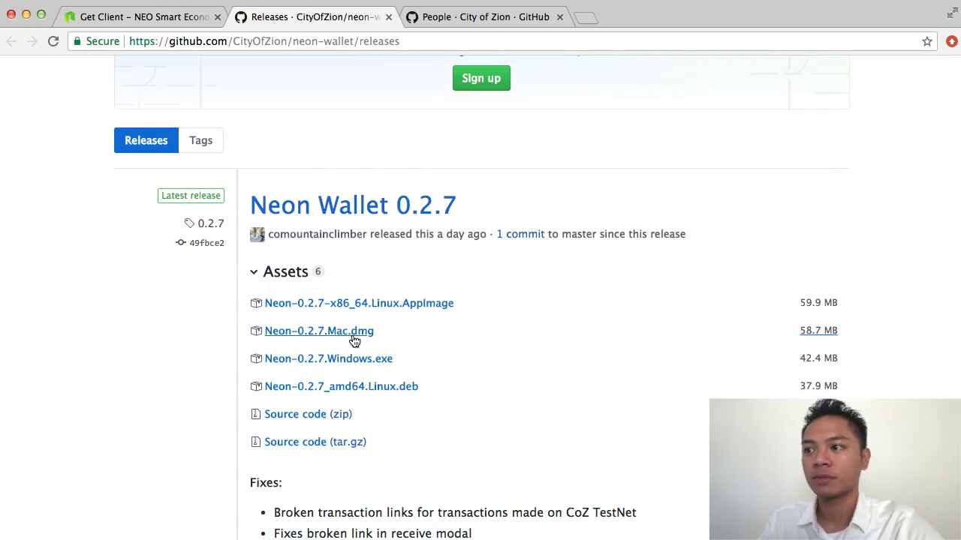
click(351, 360)
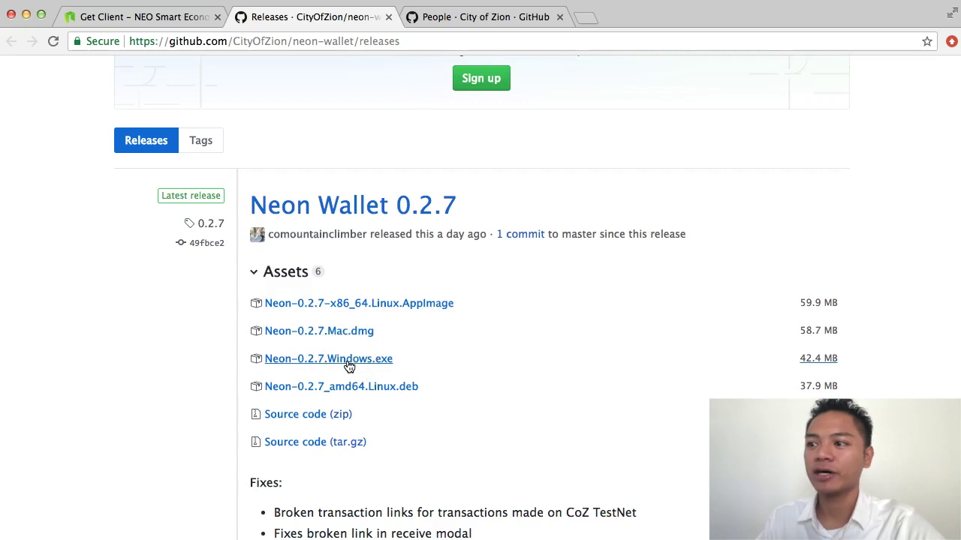
click(374, 366)
click(340, 366)
click(395, 365)
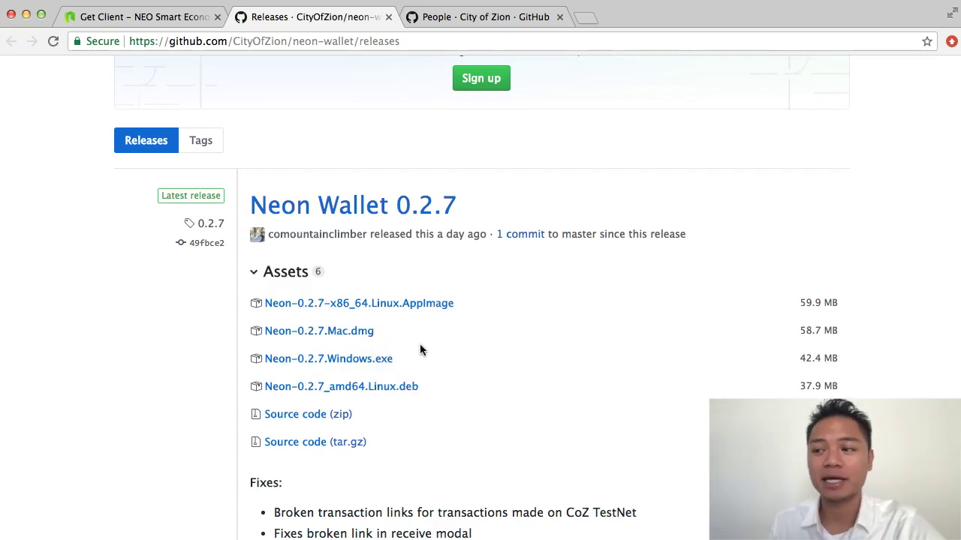
click(352, 337)
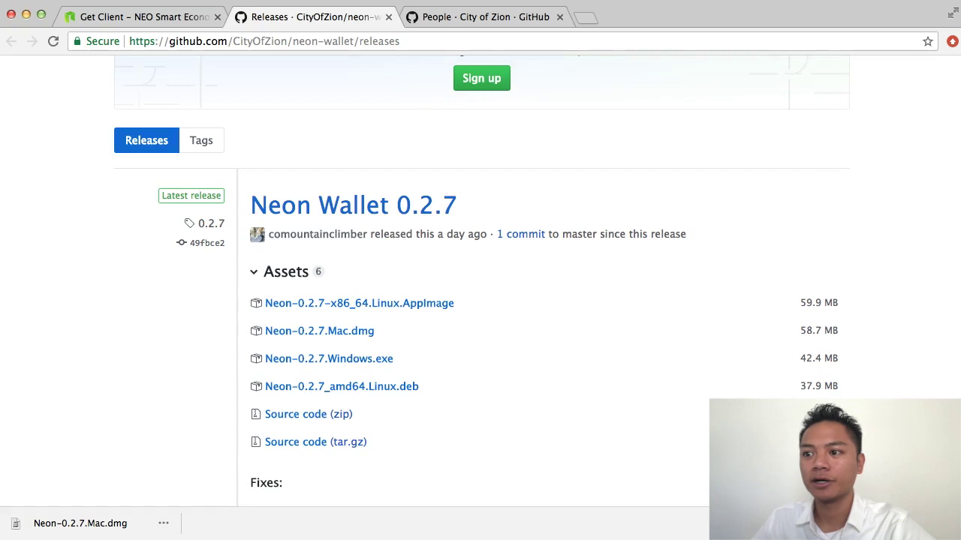
Step: Open Neon-0.2.7.Mac.dmg and copy Neon into Applications, replacing the older copy
click(92, 524)
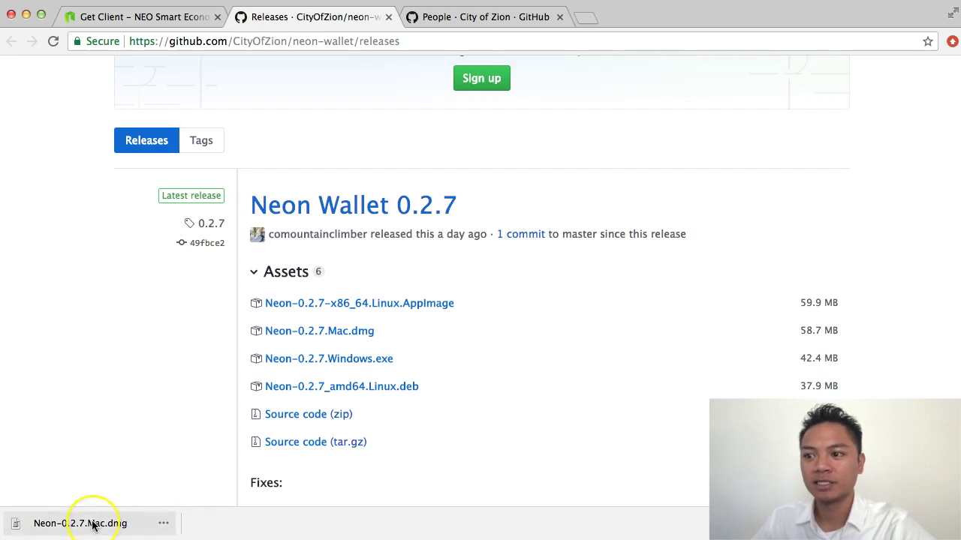
click(86, 525)
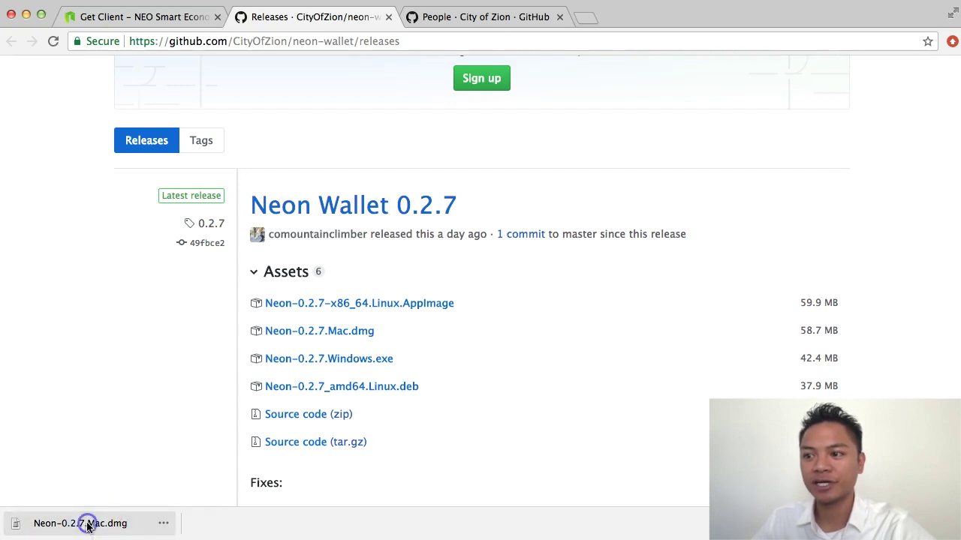
drag(499, 143, 466, 163)
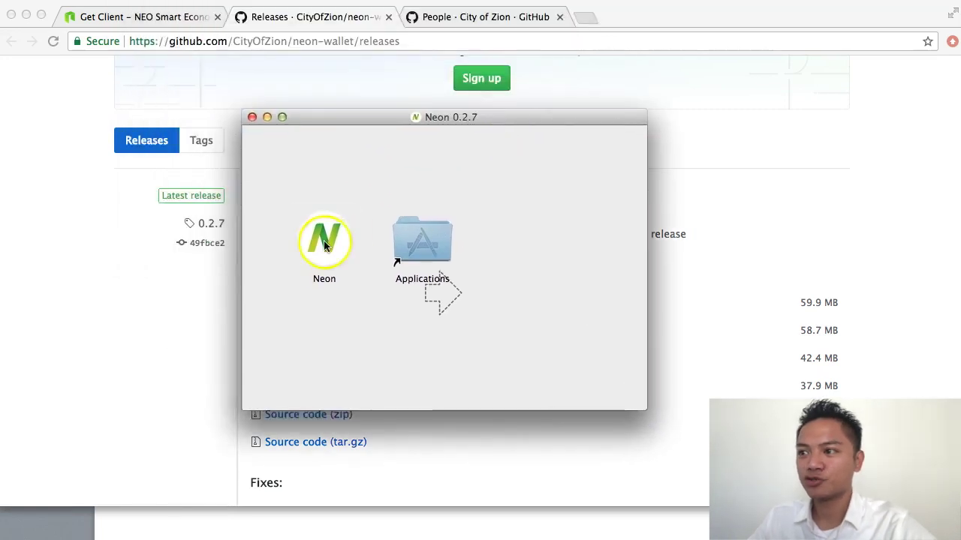
click(326, 235)
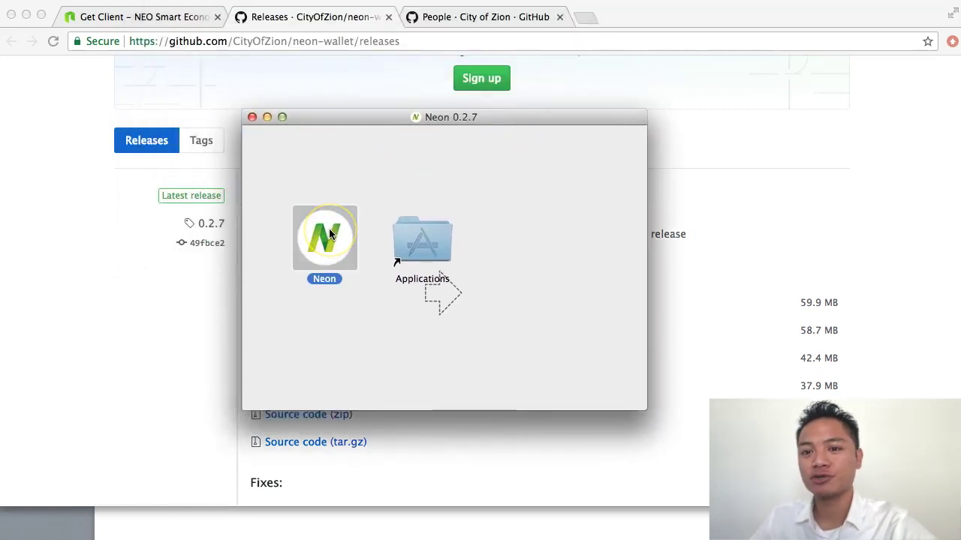
drag(329, 234, 422, 239)
key(Return)
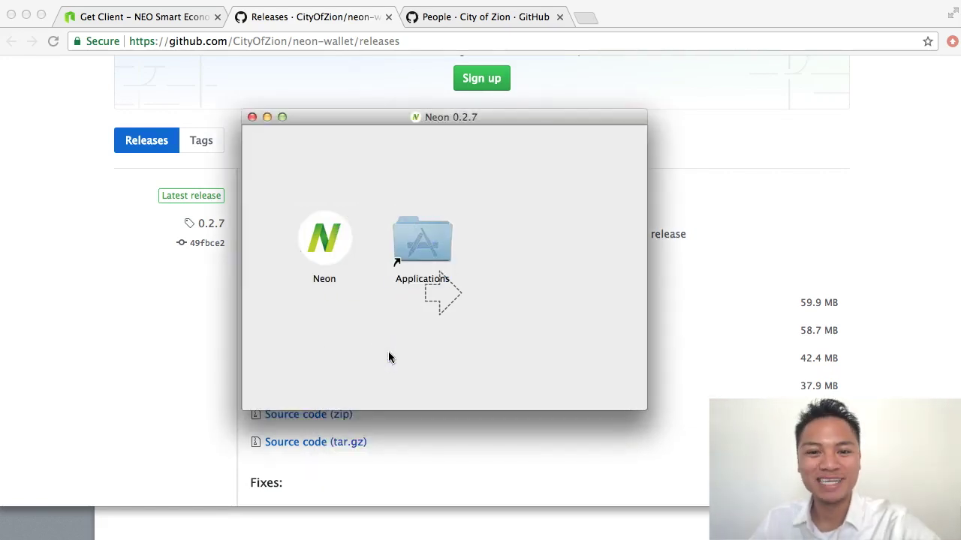
Step: Launch Neon directly from the Neon 0.2.7 disk image
click(330, 240)
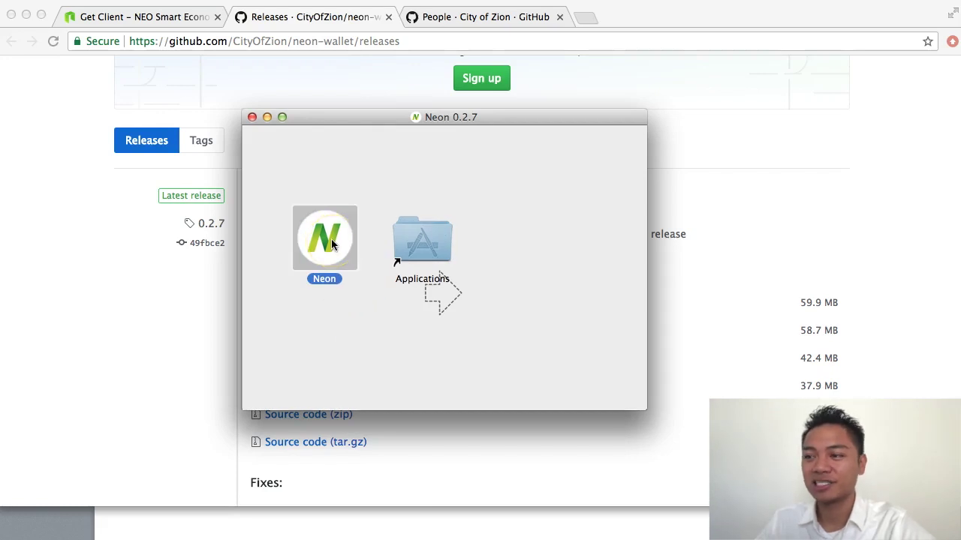
double_click(330, 240)
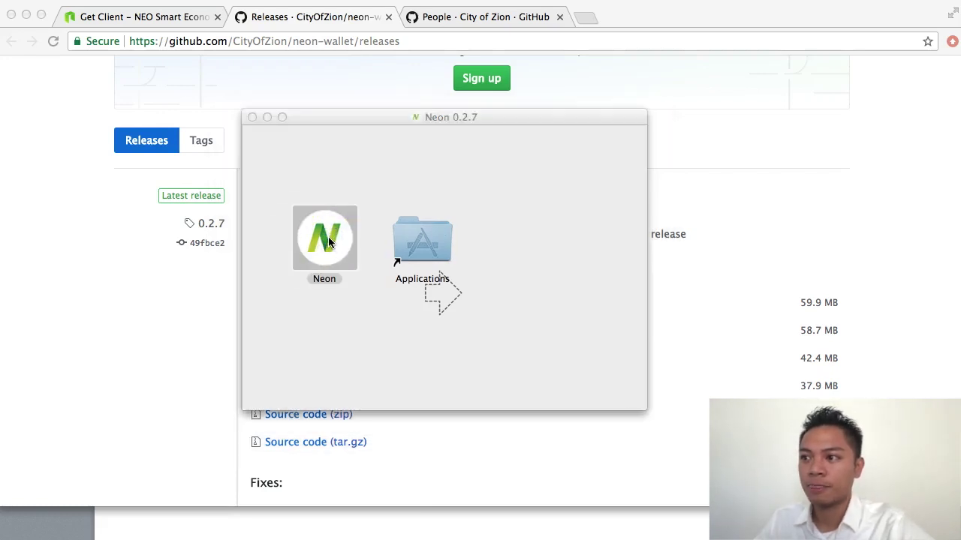
click(335, 256)
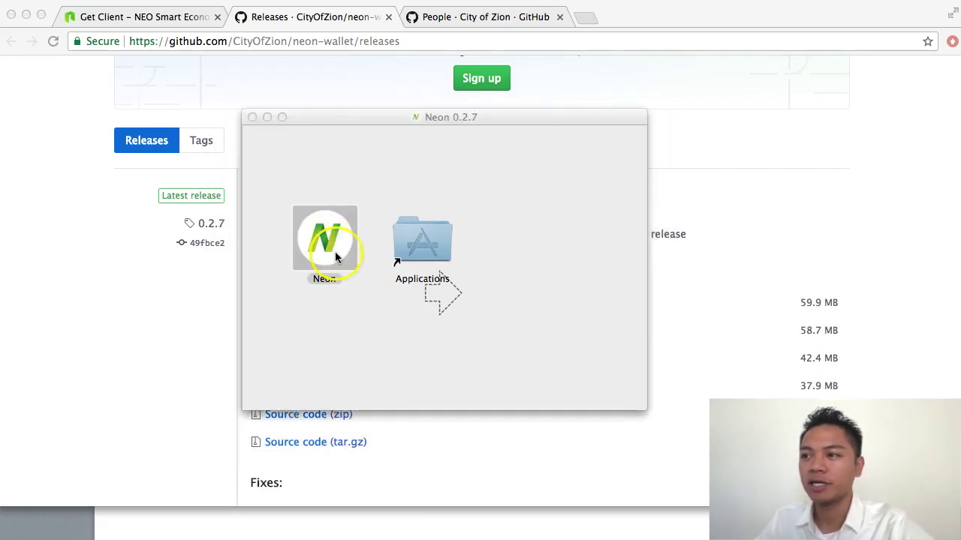
Step: Close the disk image window, minimize Chrome, and dismiss the unidentified-developer warning
click(252, 118)
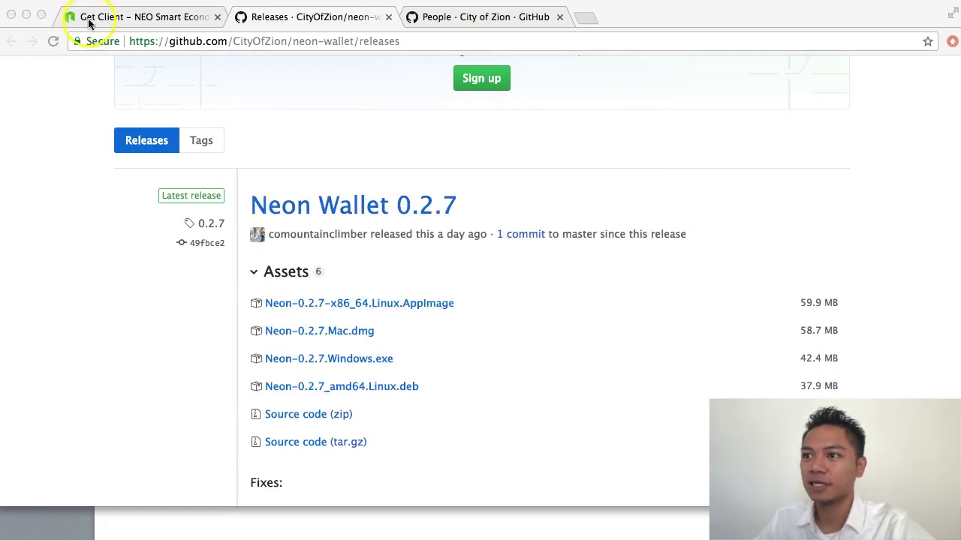
click(24, 18)
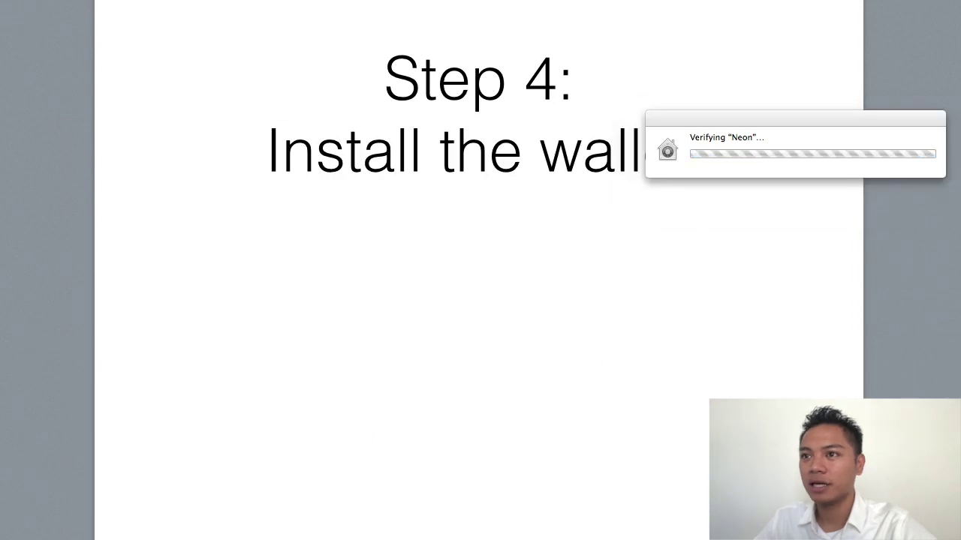
key(Escape)
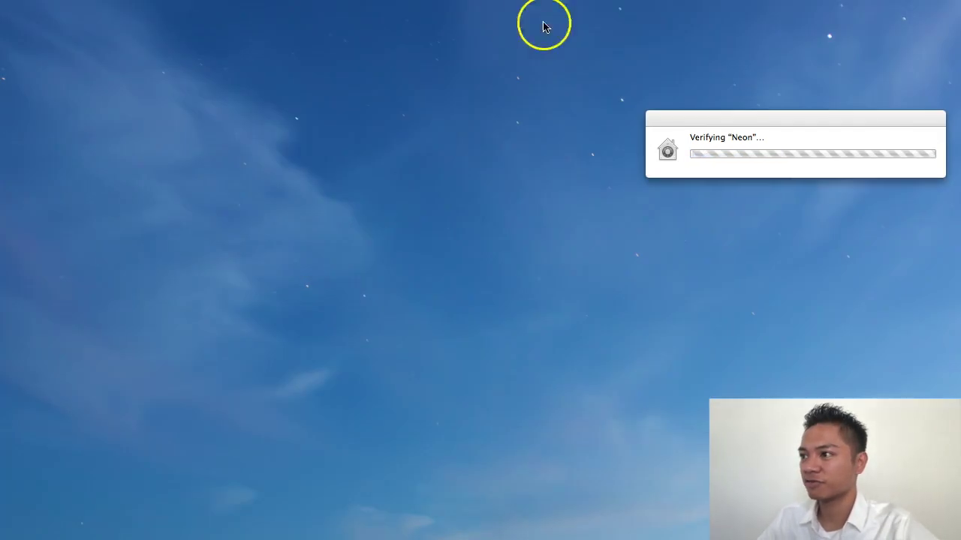
drag(854, 123, 403, 121)
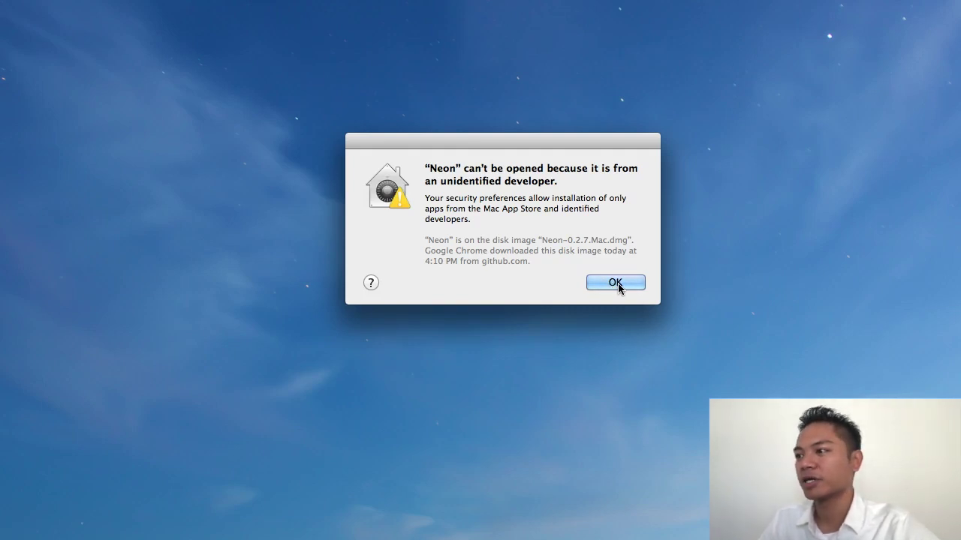
click(612, 285)
click(420, 382)
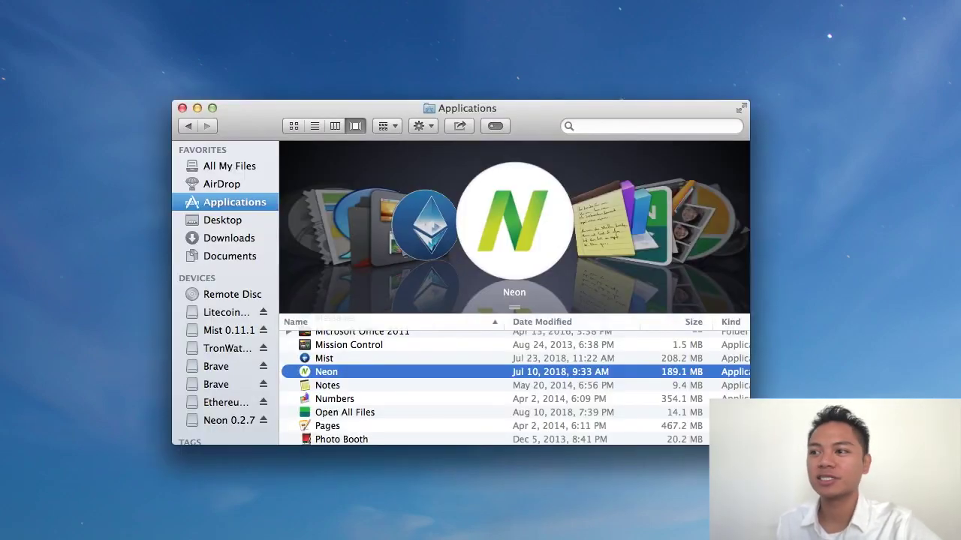
Step: Open Neon from the Applications list through its context menu, bypassing the developer block
drag(358, 107, 287, 69)
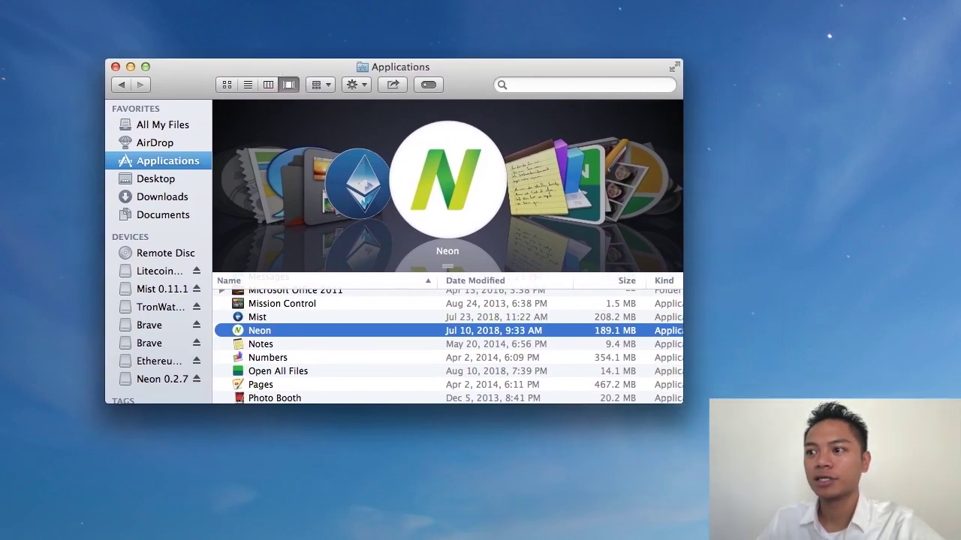
right_click(307, 332)
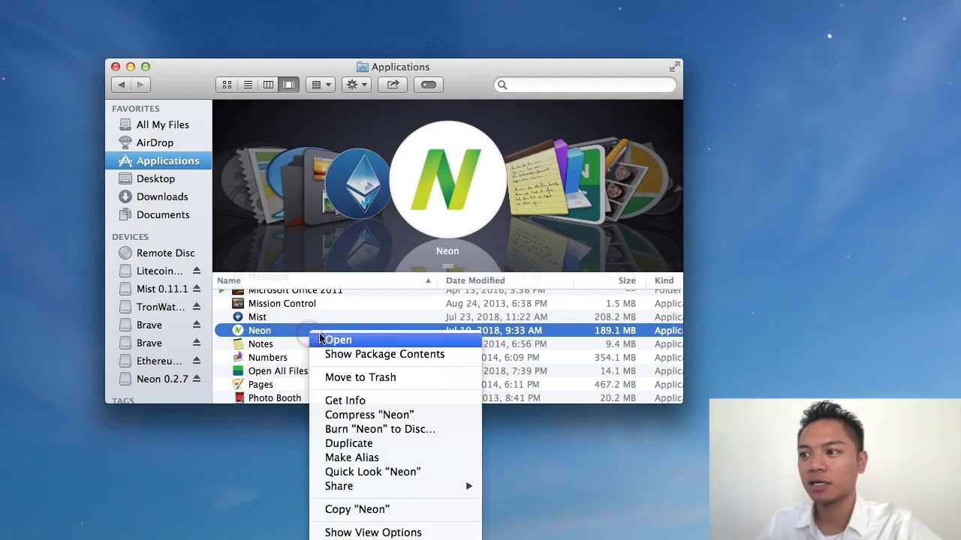
click(335, 342)
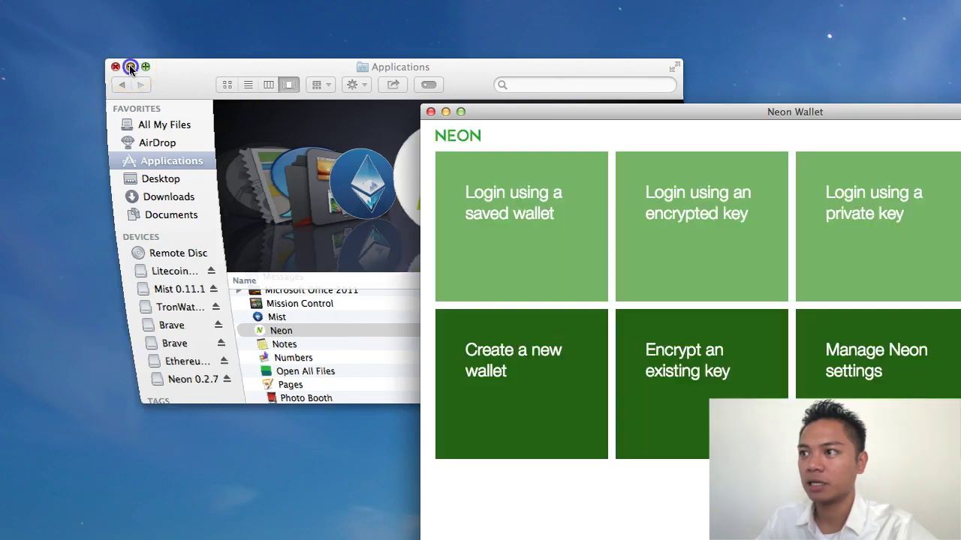
Step: Minimize Finder, move the Neon Wallet window to the top left, and open its create-wallet page
click(131, 68)
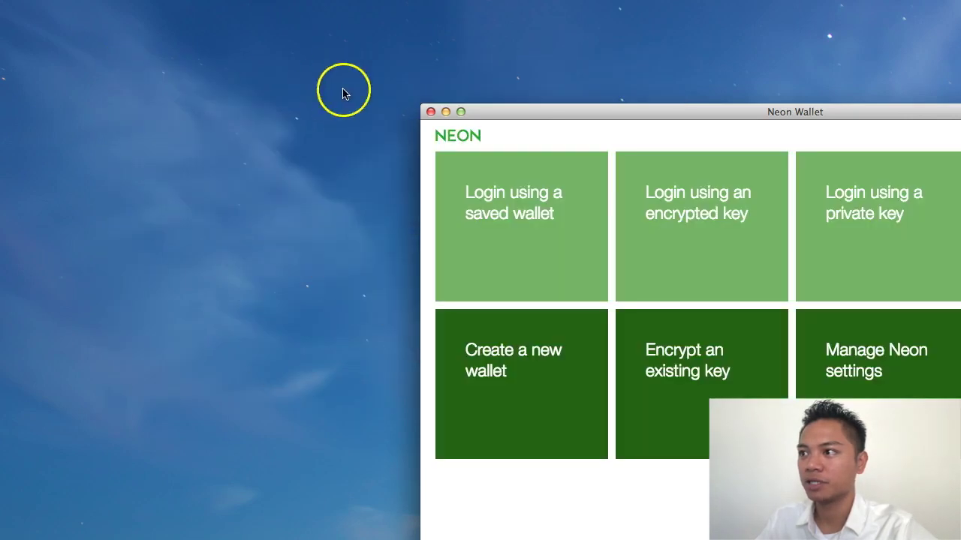
drag(530, 109, 109, 8)
click(618, 491)
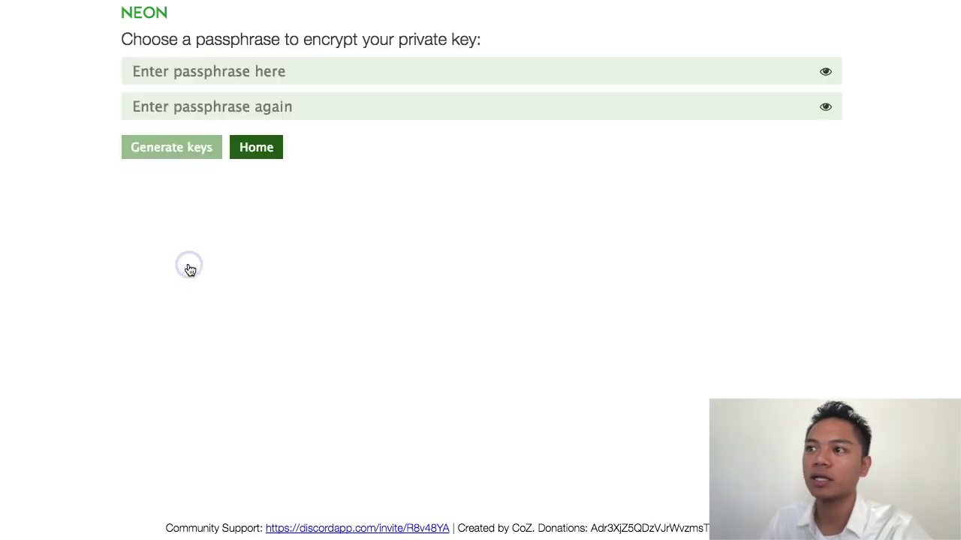
Step: Leave the Enter passphrase page and return to Neon Wallet's home screen tiles
click(204, 75)
click(416, 203)
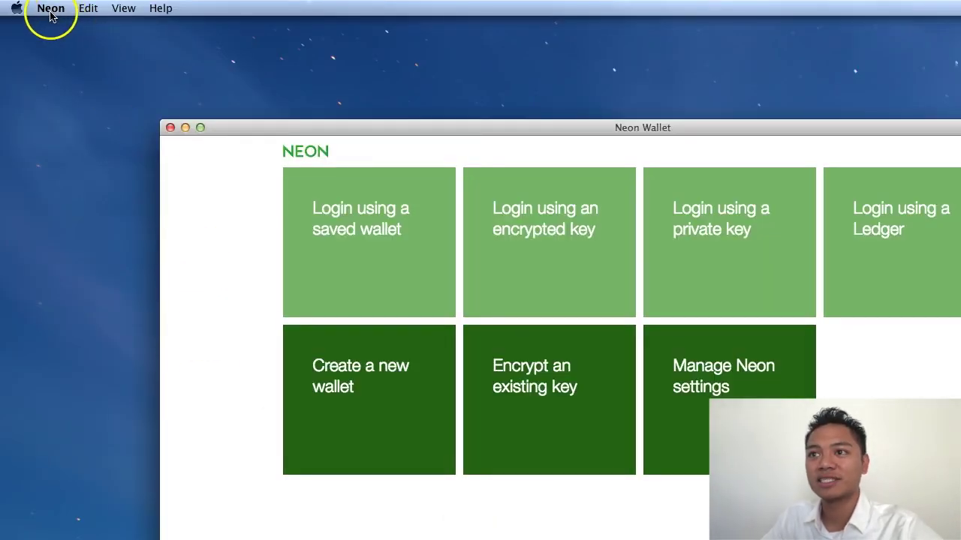
Step: Move the Neon Wallet window up and left, then quit Neon from its app menu
click(296, 132)
drag(296, 131, 249, 111)
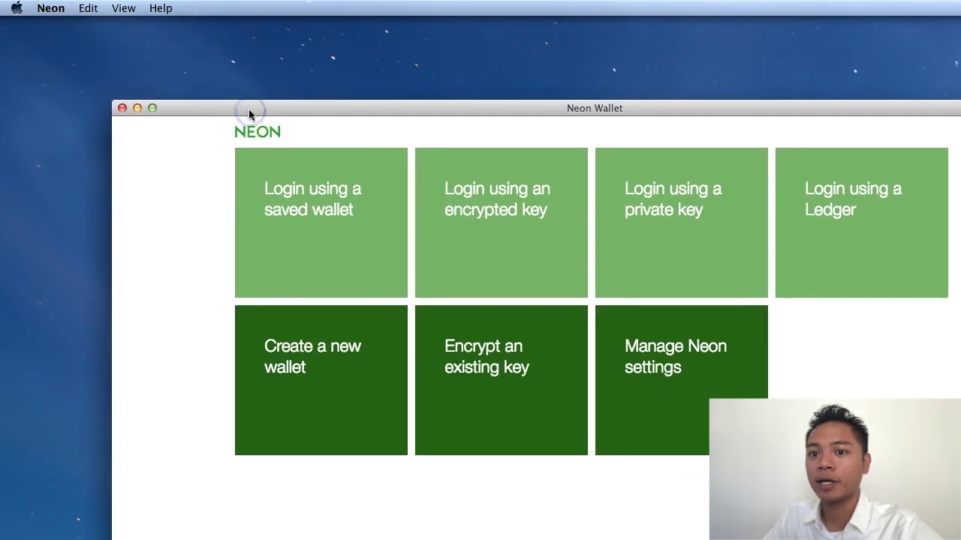
click(51, 8)
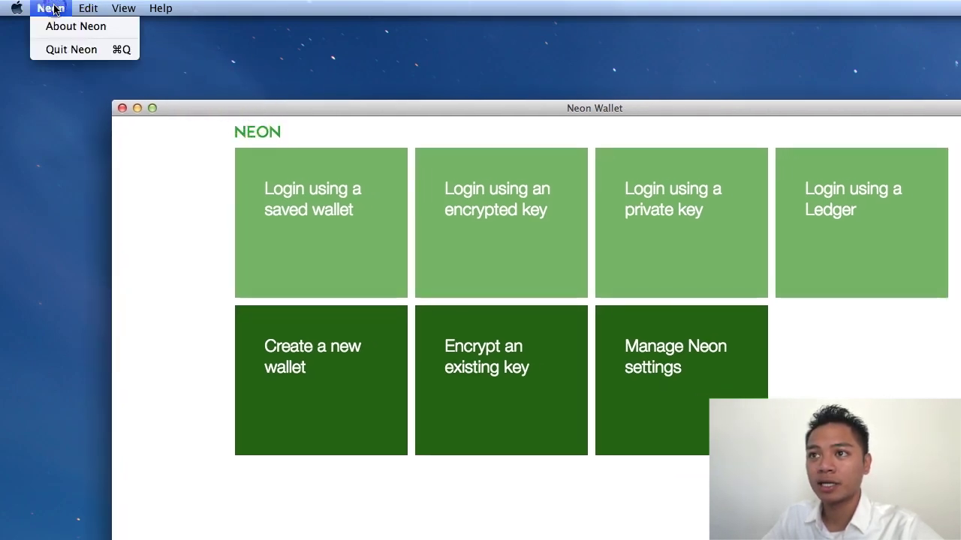
click(90, 51)
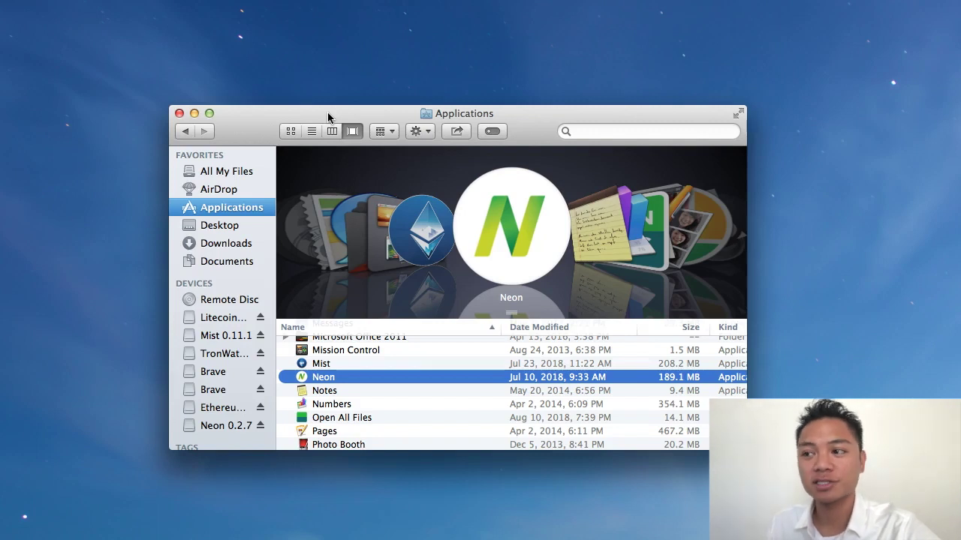
Step: Relaunch Neon via Open in Finder's Applications list, close Finder, and move the window to the top
scroll(377, 376, right, 2)
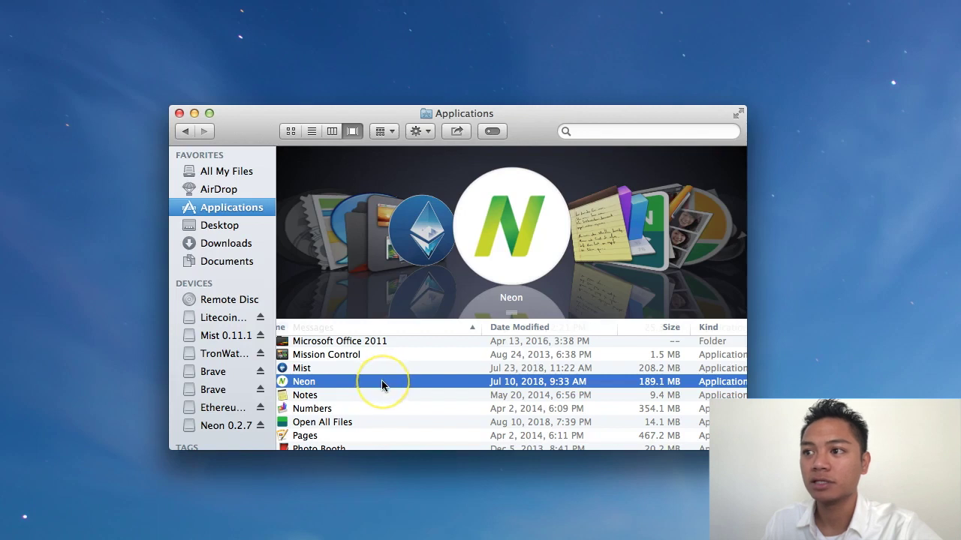
scroll(381, 380, down, 3)
scroll(381, 381, up, 4)
scroll(377, 390, down, 1)
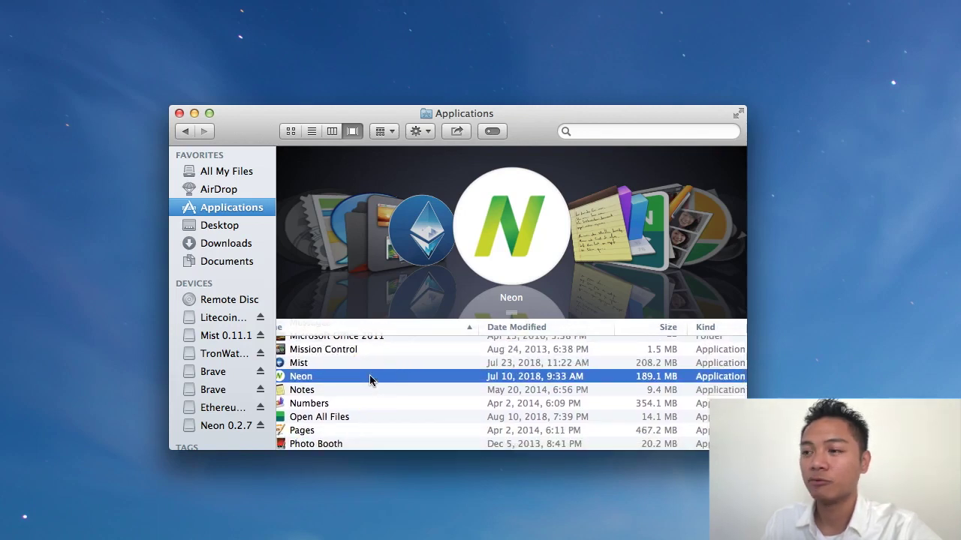
right_click(370, 379)
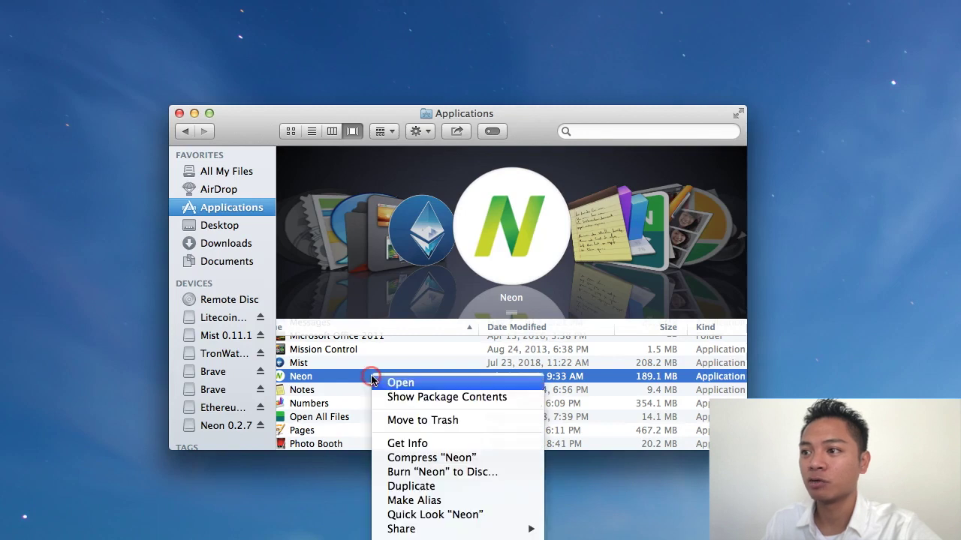
click(451, 385)
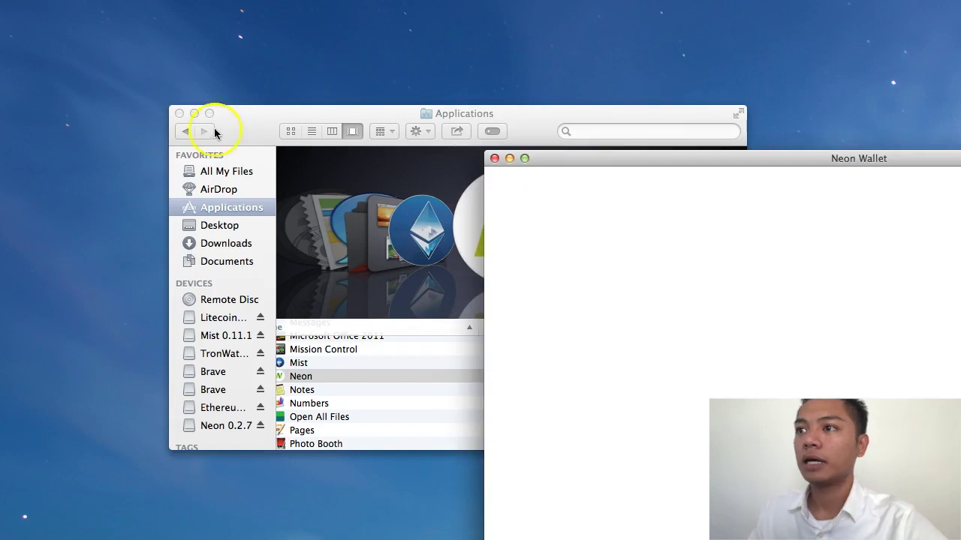
click(179, 113)
drag(612, 150, 253, 0)
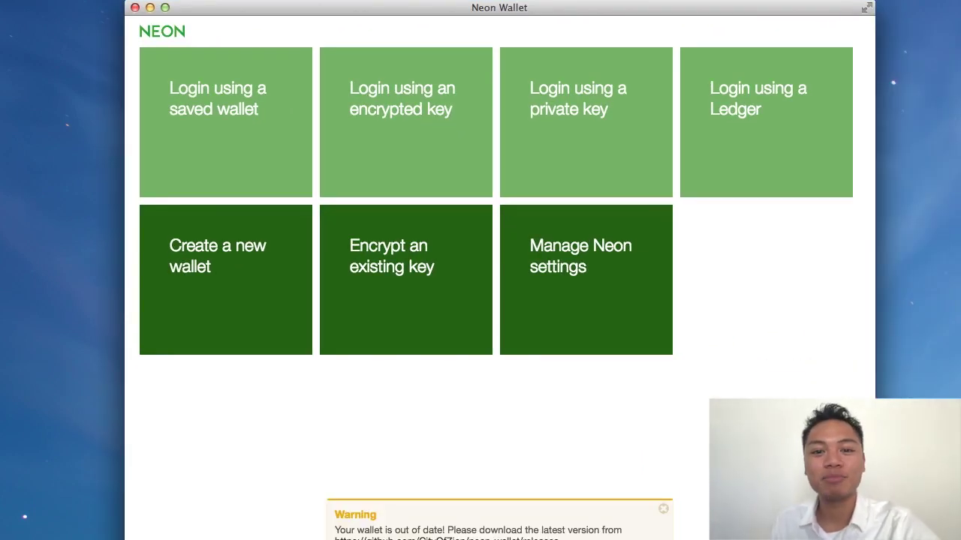